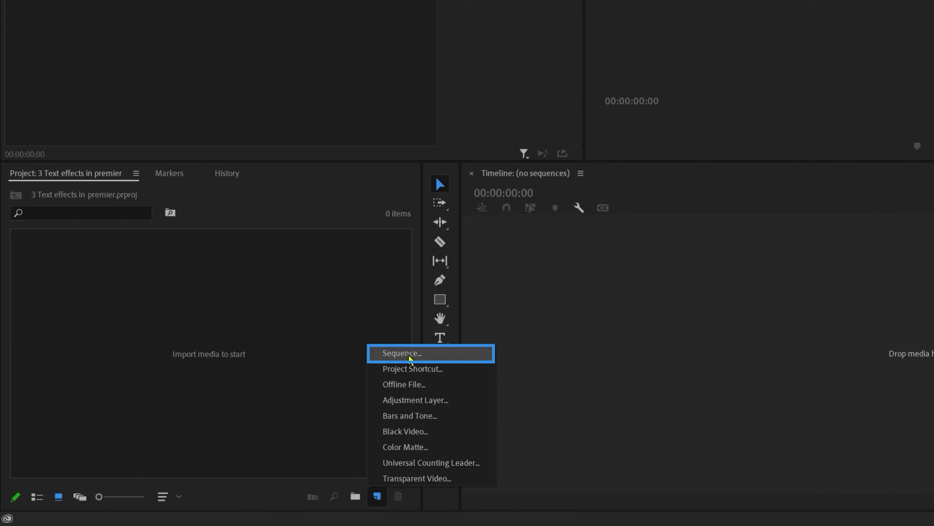
- Create a new sequence named "Glitch Effect" using the UHD (4K) 2160p 25 fps preset
click(411, 358)
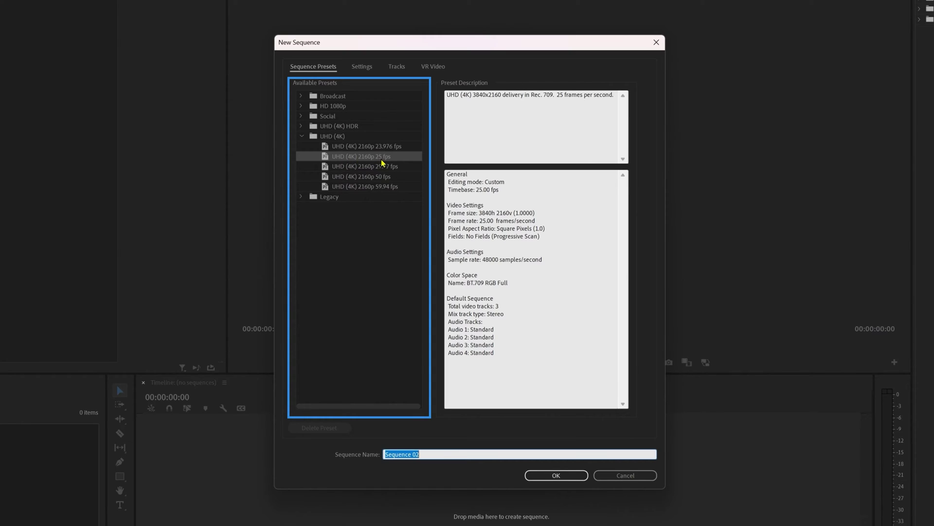
click(302, 106)
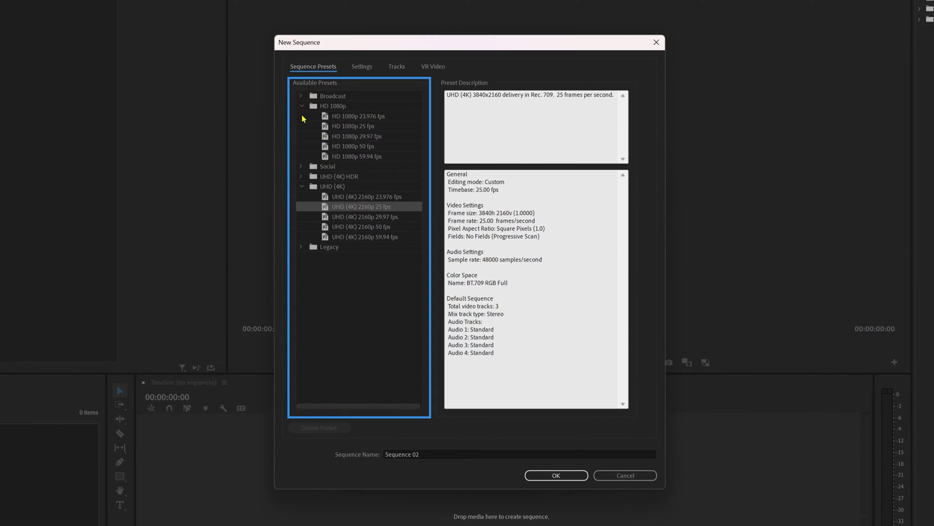
click(301, 106)
key(Tab)
text(Glitch)
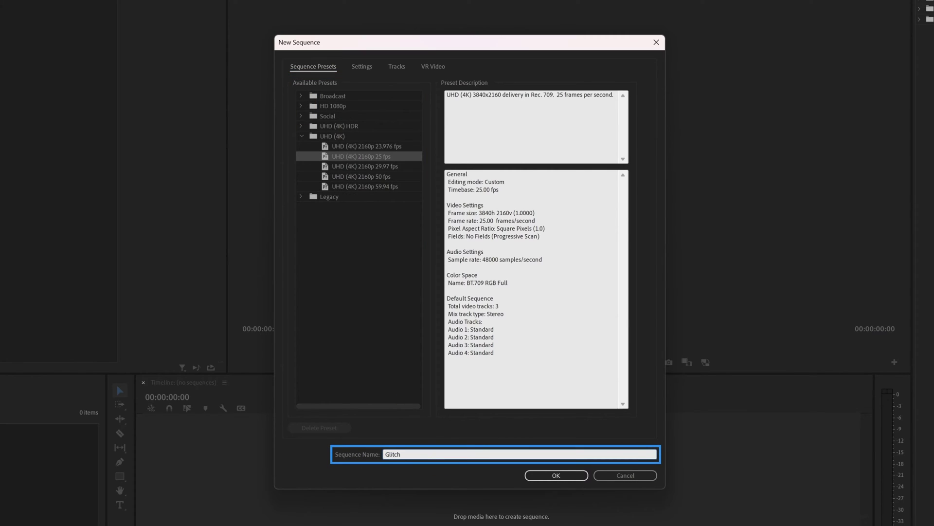
click(554, 475)
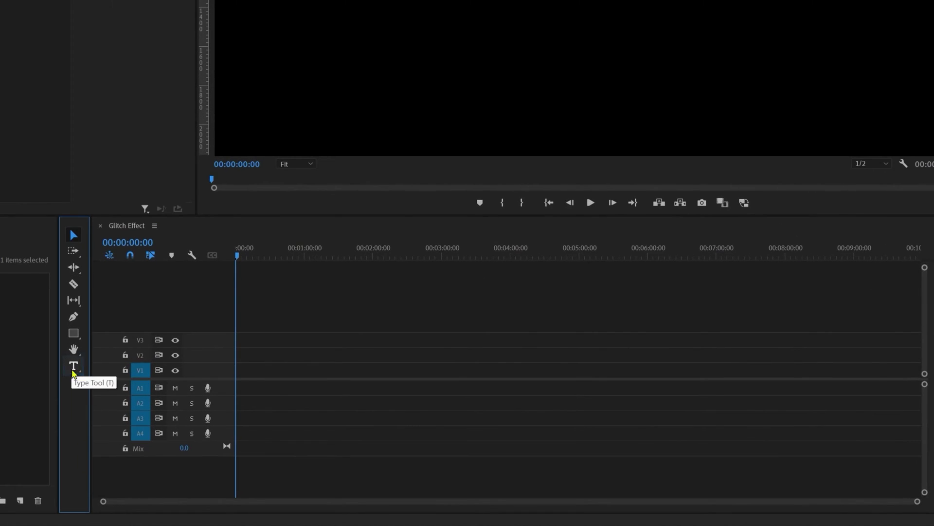
- Add a text layer reading "Hydra" in the frame with the Type tool
click(73, 367)
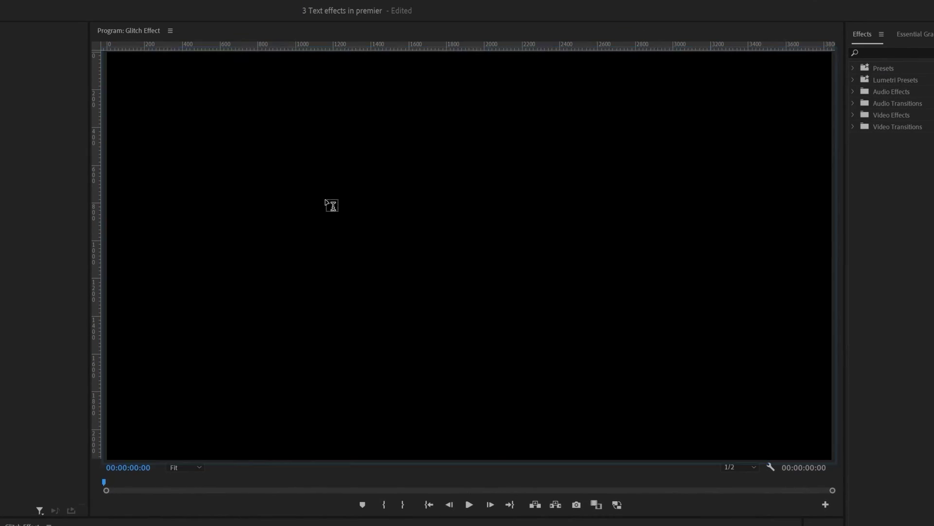
click(383, 196)
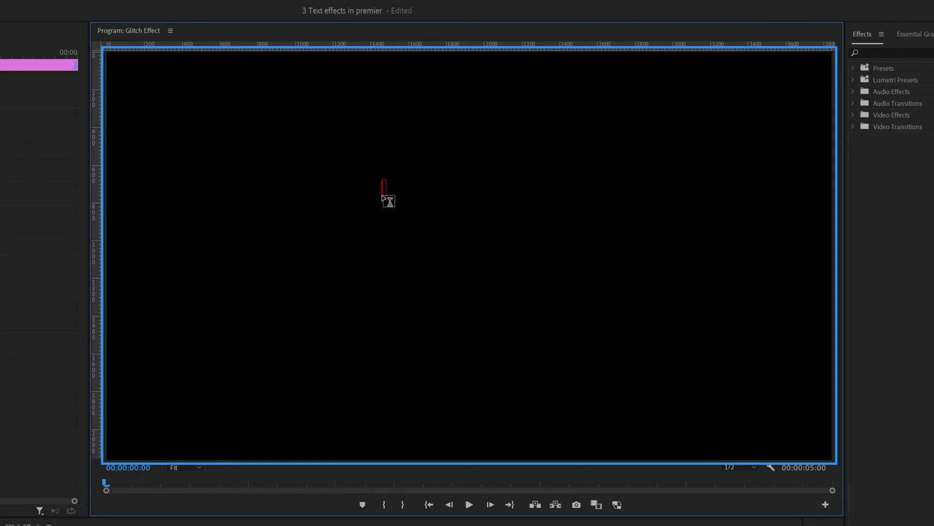
text(Hydra)
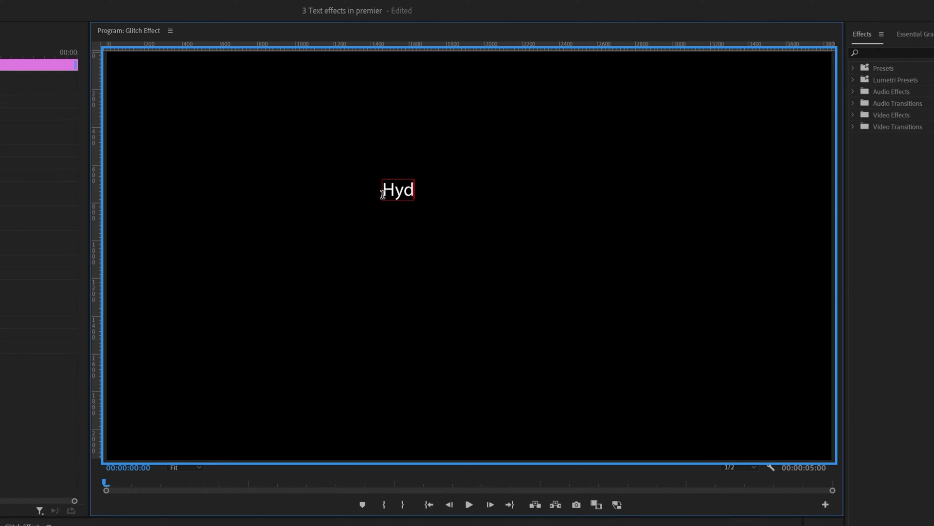
- Set the Hydra text's font to Hydrophilia Iced and center the text horizontally and vertically in the frame
double_click(413, 194)
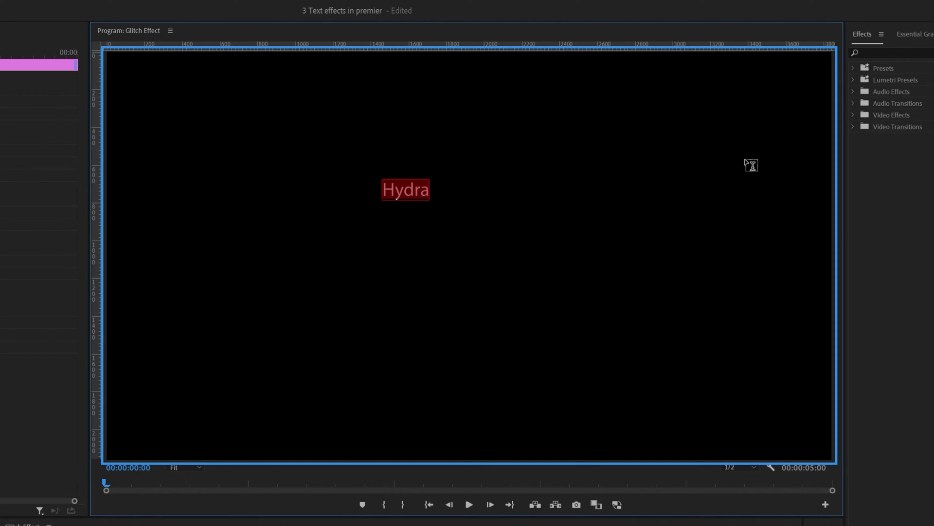
click(923, 37)
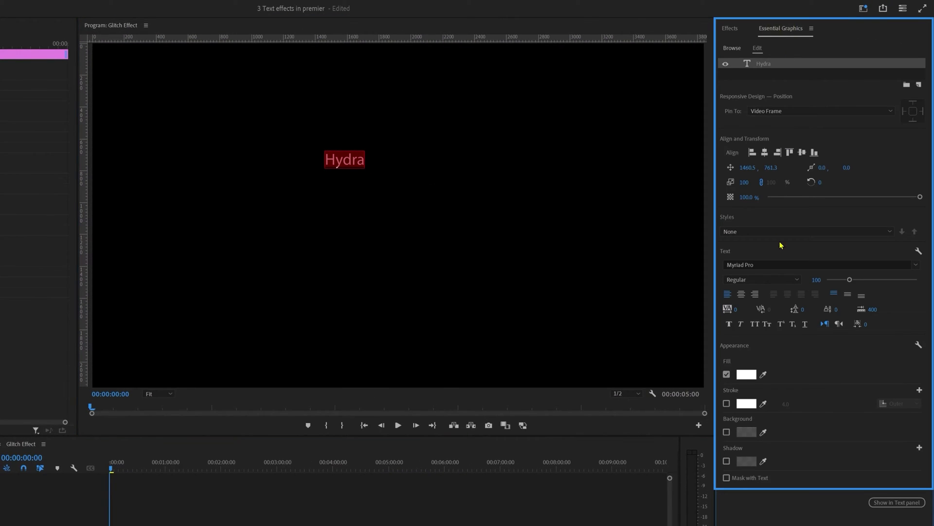
click(779, 266)
text(hydro)
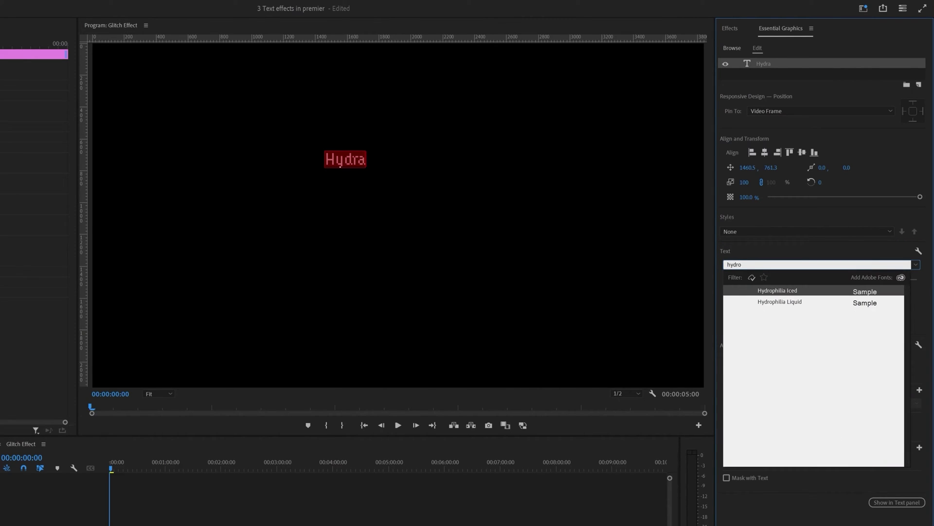
click(777, 291)
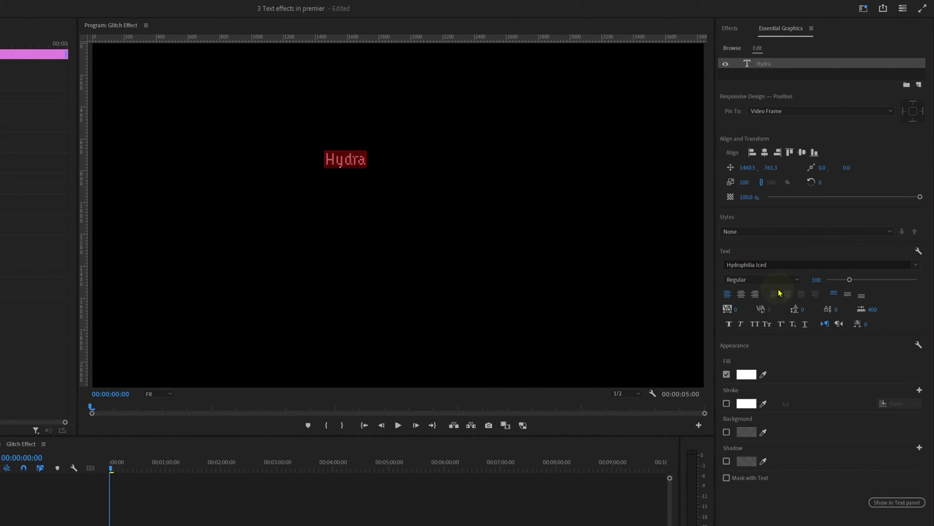
click(765, 153)
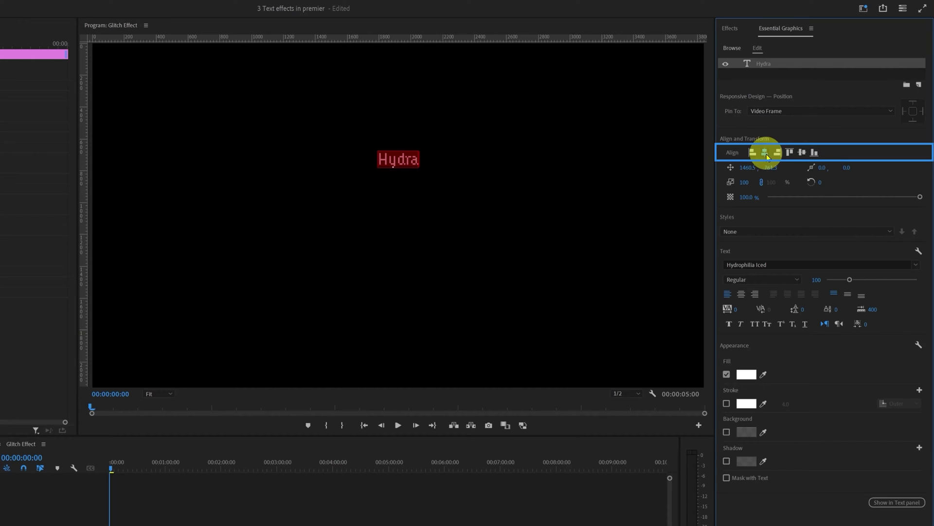
click(802, 153)
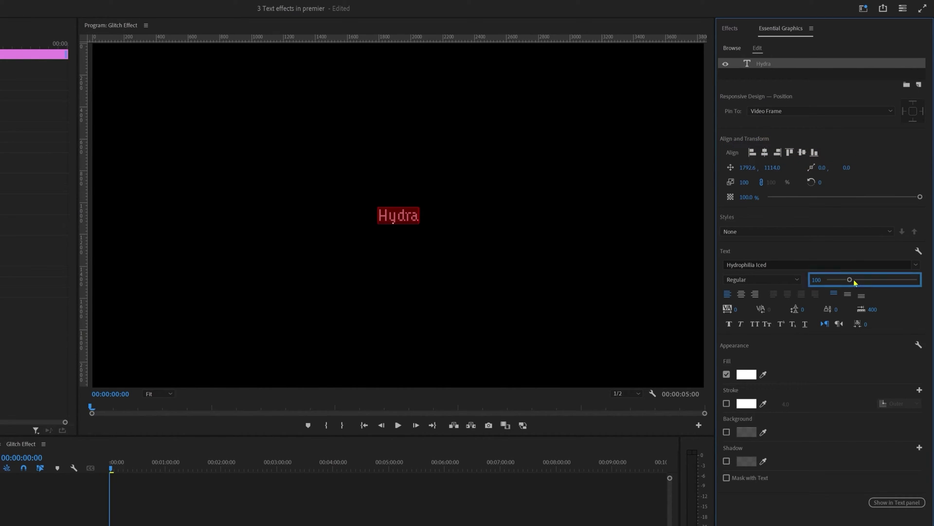
- Enlarge the Hydra text to font size 400 and extend its timeline clip to about 23 minutes
drag(855, 282, 927, 282)
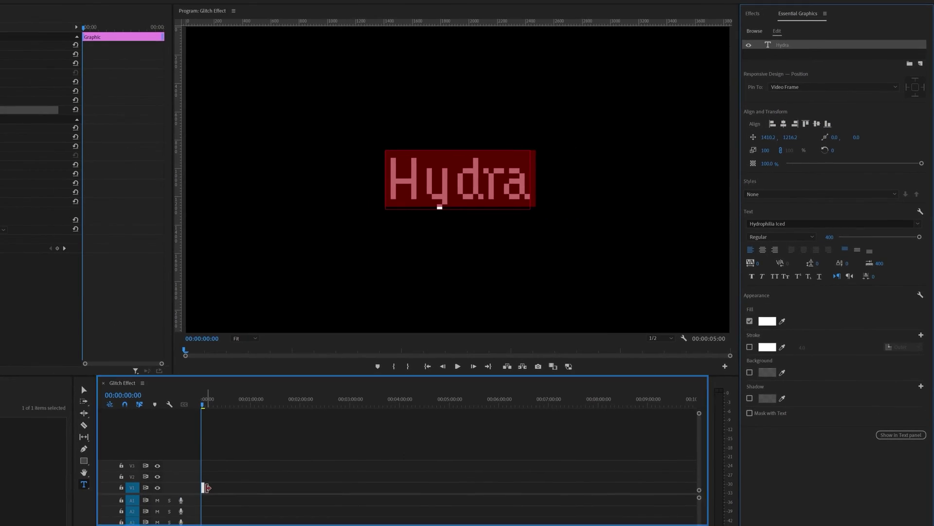
drag(203, 488, 667, 503)
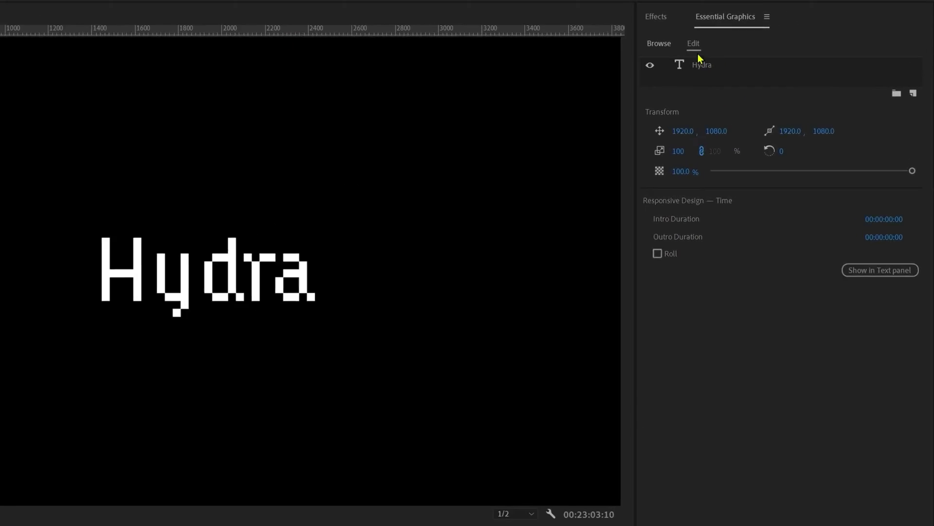
- Find the Block Dissolve video effect and apply it to the Hydra clip
click(752, 14)
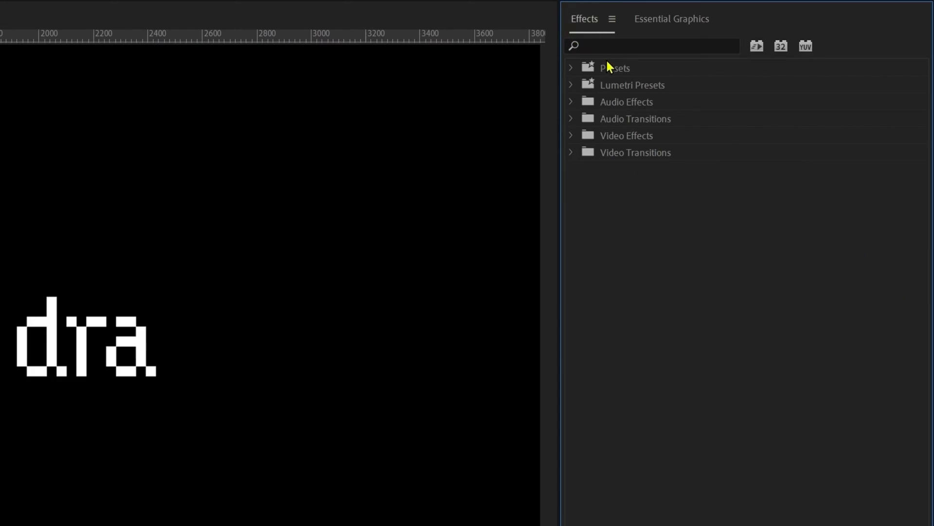
click(612, 44)
text(block)
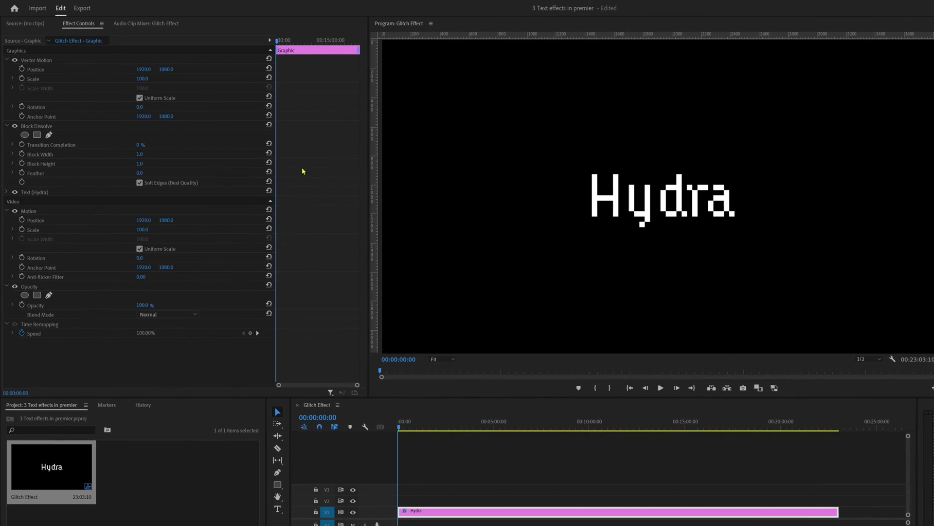
- Set the Block Dissolve effect's Block Width and Block Height to 50
click(140, 154)
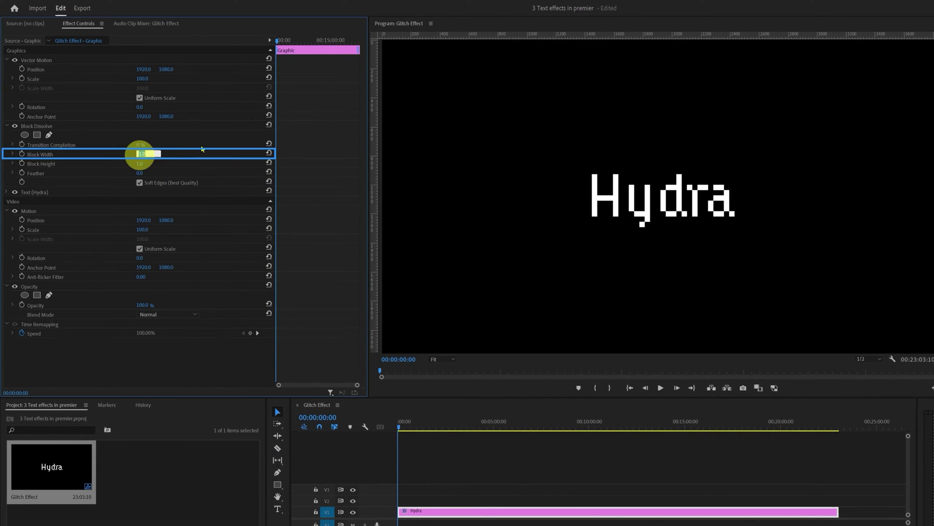
text(50)
key(Tab)
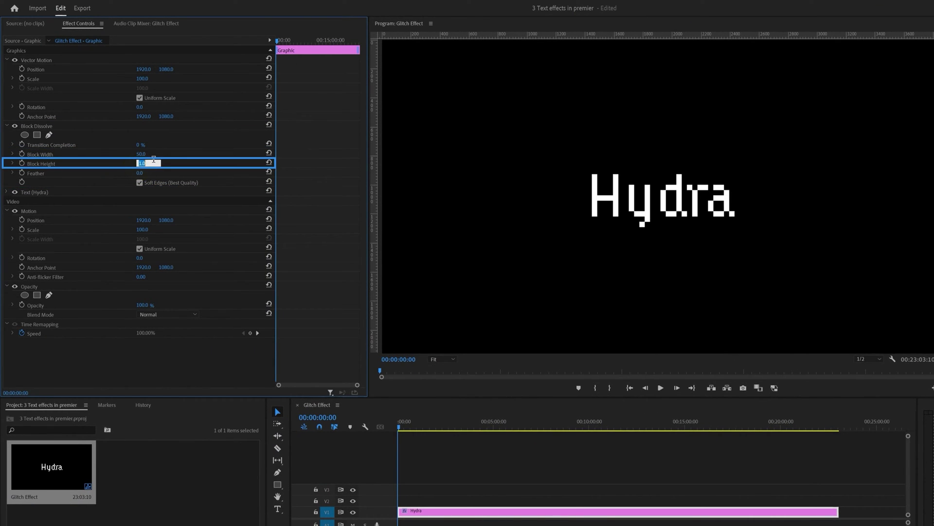
key(Return)
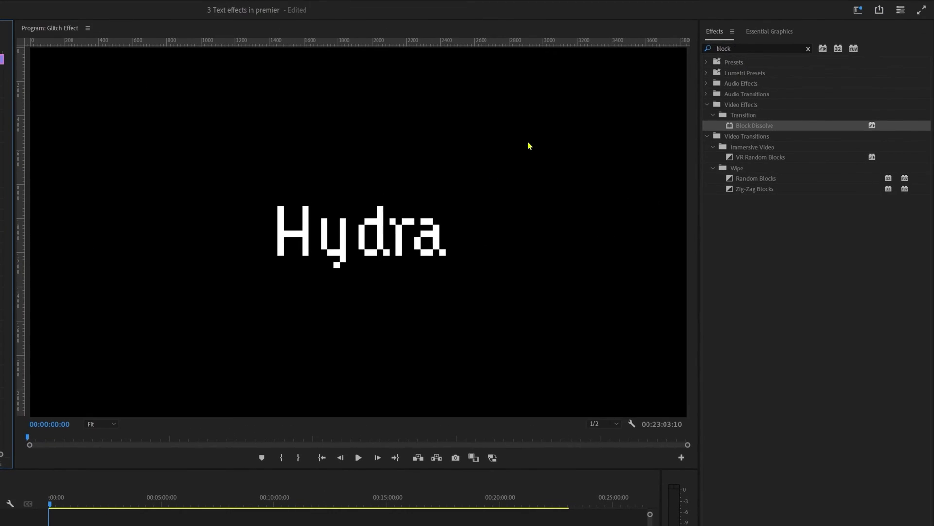
- Find the VR Digital Glitch effect and apply it to the Hydra clip
double_click(742, 46)
text(V)
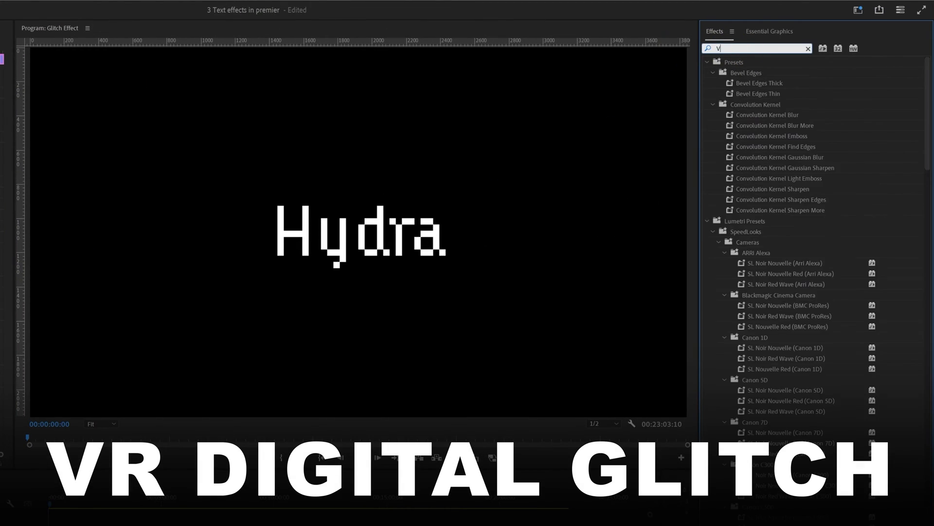
text(R Digit)
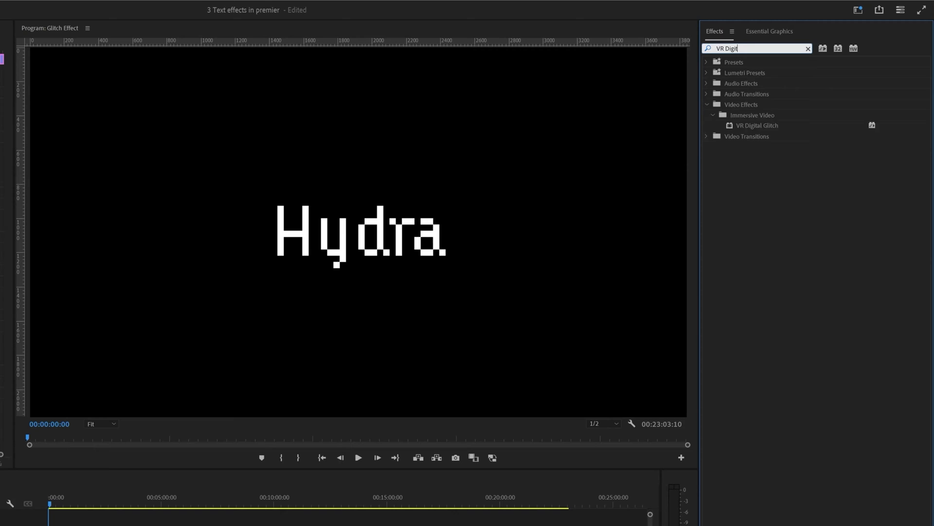
double_click(751, 127)
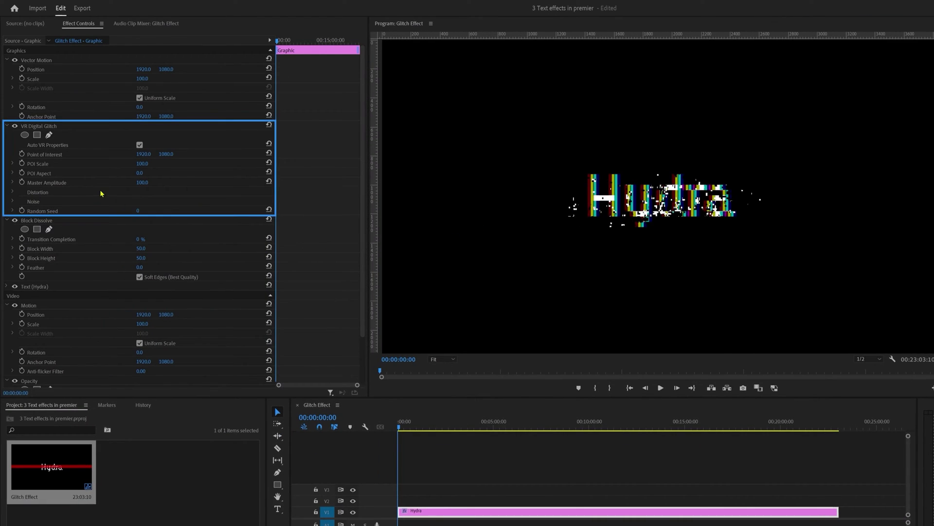
- Set the VR Digital Glitch effect's Master Amplitude to 0
click(81, 184)
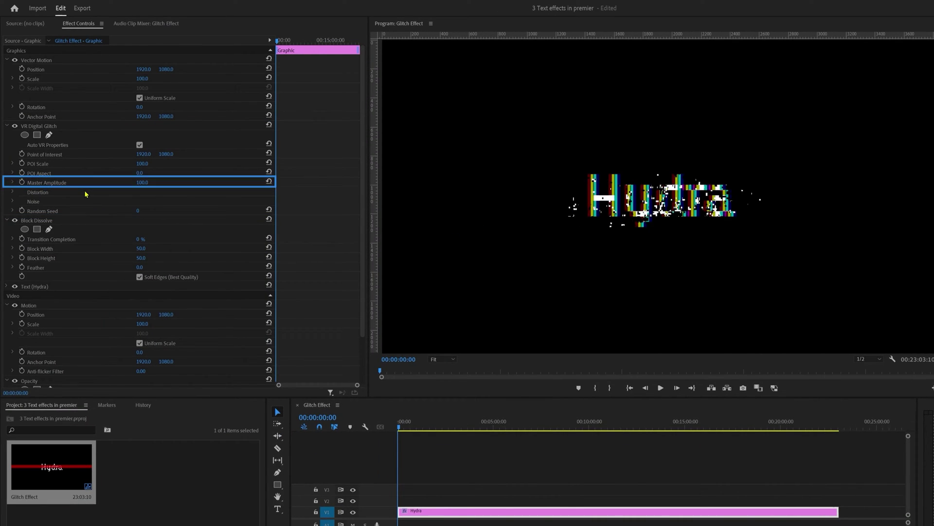
click(142, 183)
text(0)
key(Return)
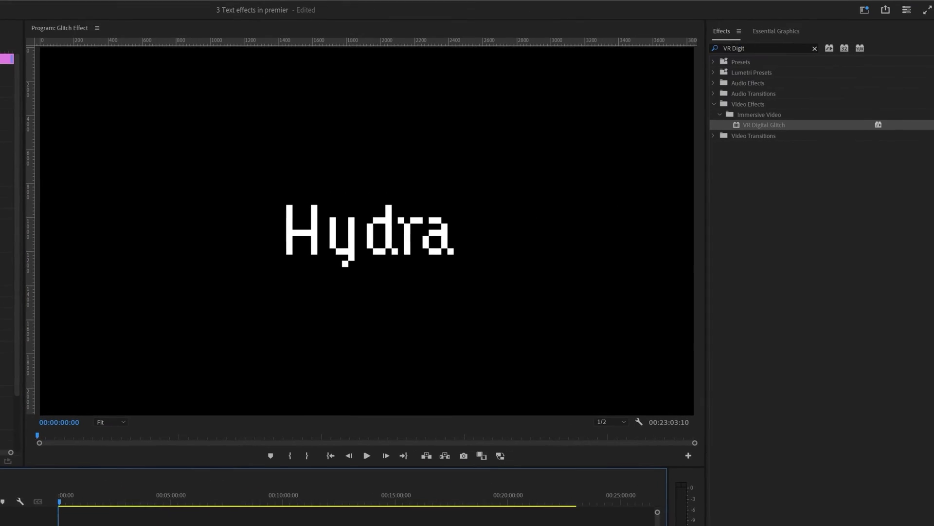
- Find the Wave Warp effect and apply it to the Hydra clip
click(740, 48)
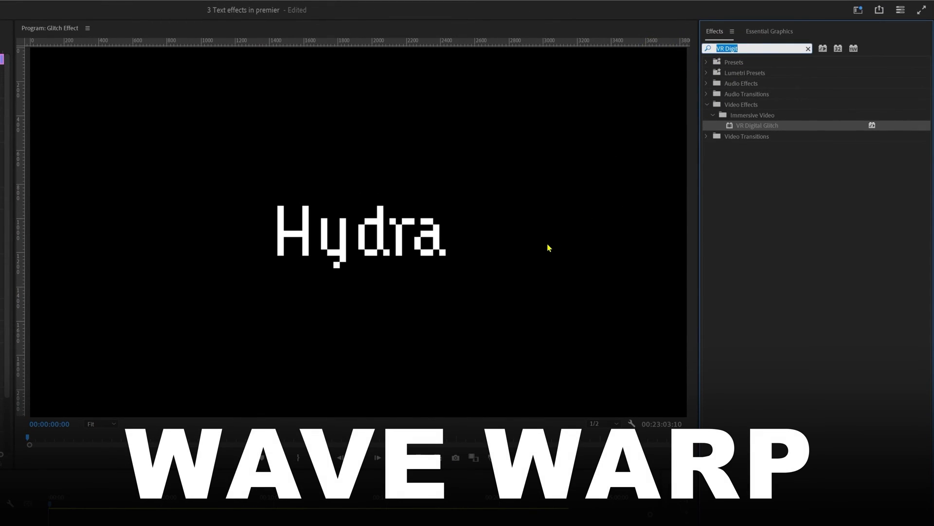
text(wave war)
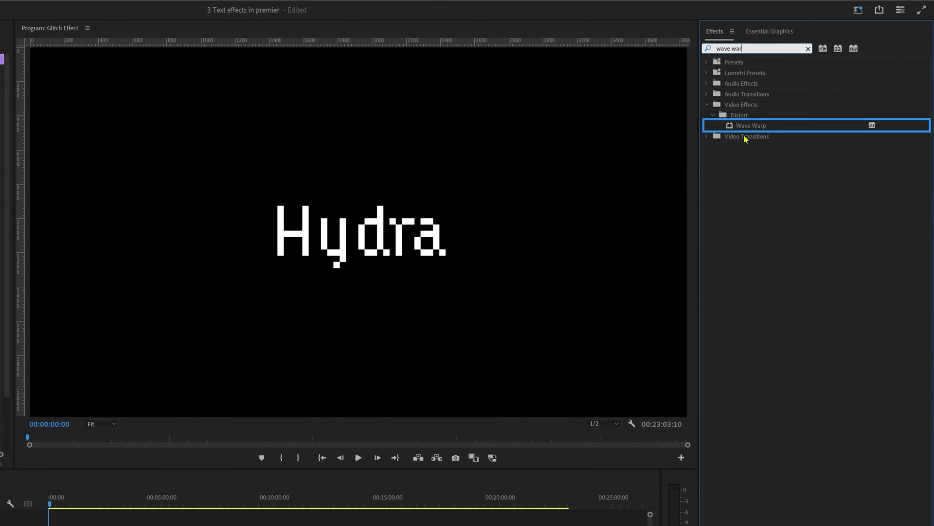
double_click(752, 126)
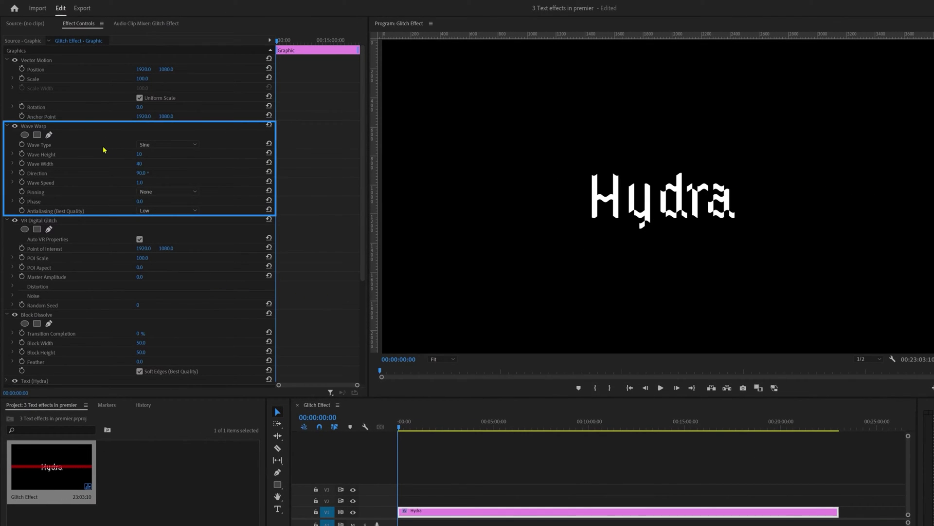
- Set the Wave Warp effect's Wave Type to Square and its Wave Height to 0
click(128, 146)
click(164, 146)
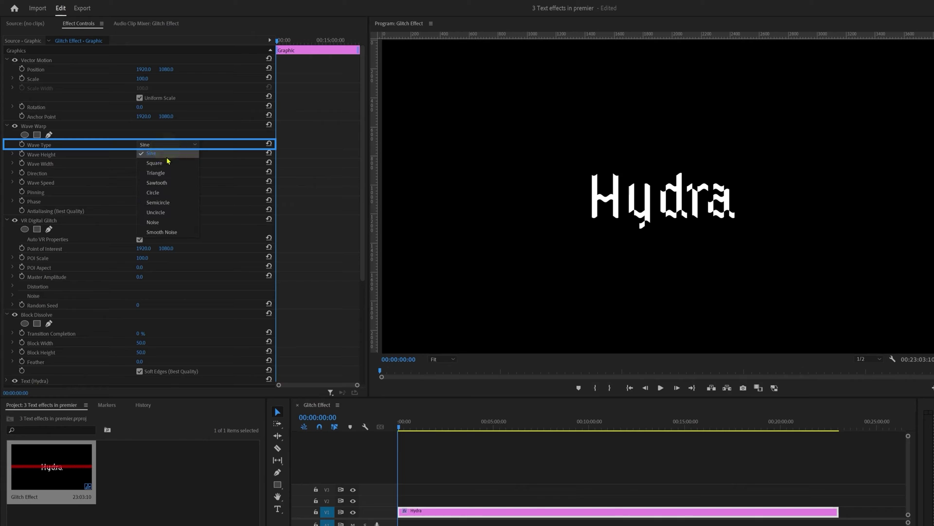
click(164, 163)
click(140, 156)
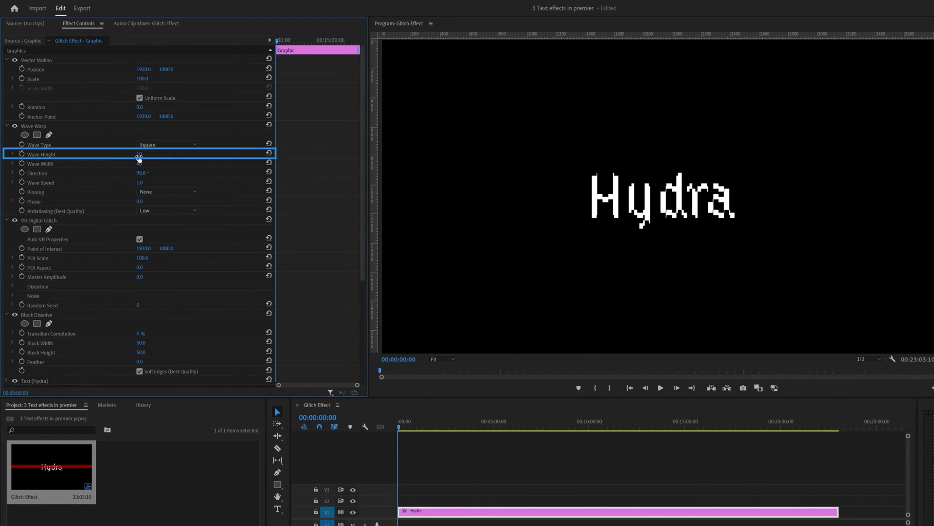
click(139, 154)
text(0)
key(Tab)
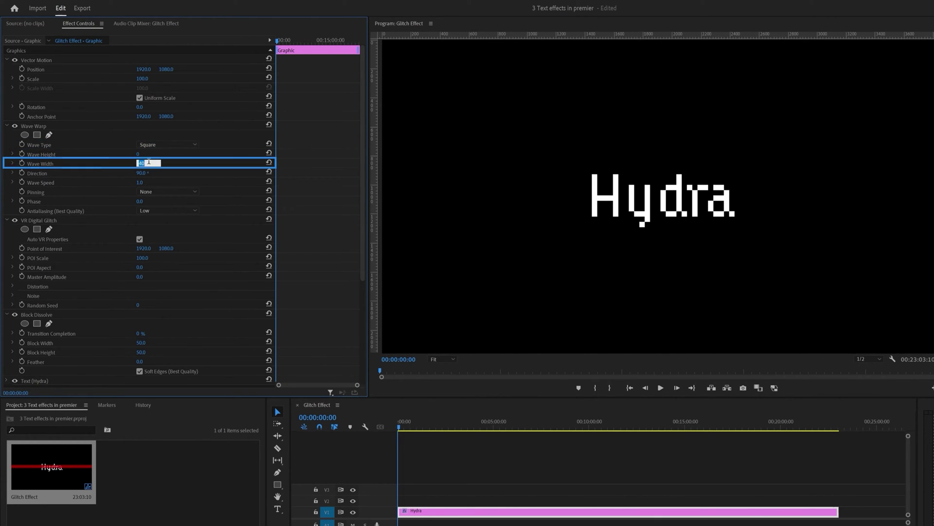
- Set the Wave Warp effect's Wave Width to 1 and its Direction to 0
text(1)
key(Return)
click(145, 174)
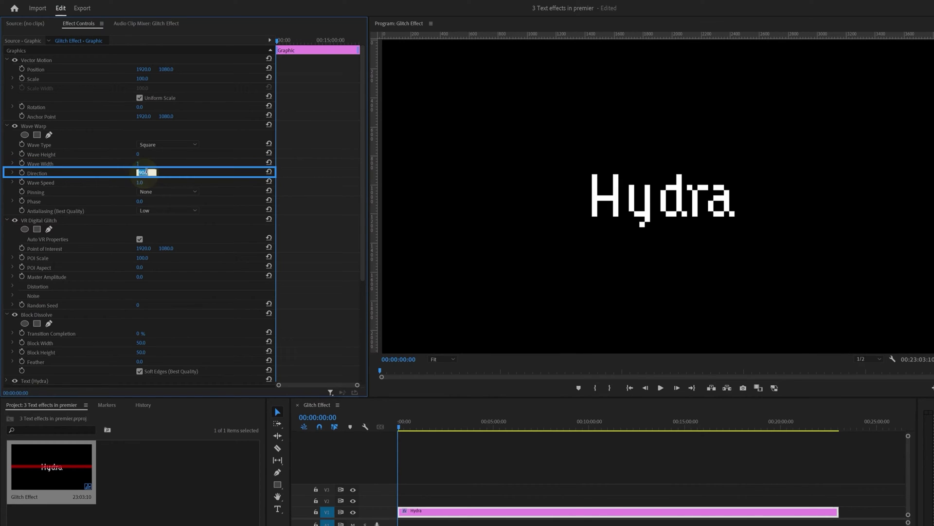
text(0)
key(Return)
- Save the project and move the timeline playhead forward 8 frames from the start
key(ctrl+s)
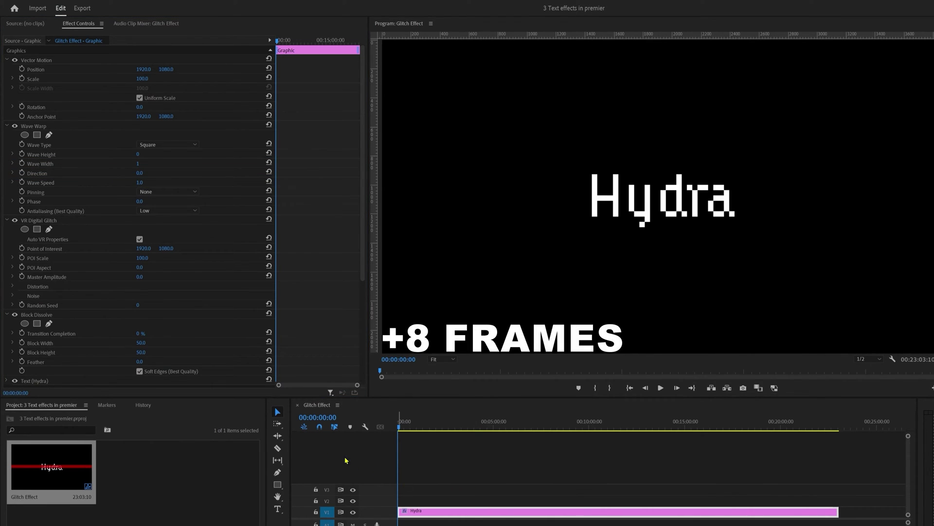
click(315, 418)
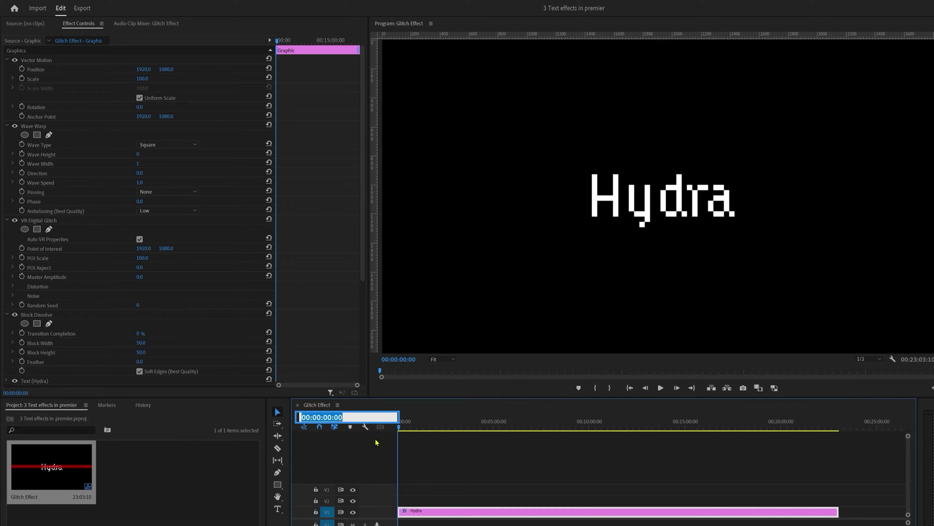
text(+8)
key(Return)
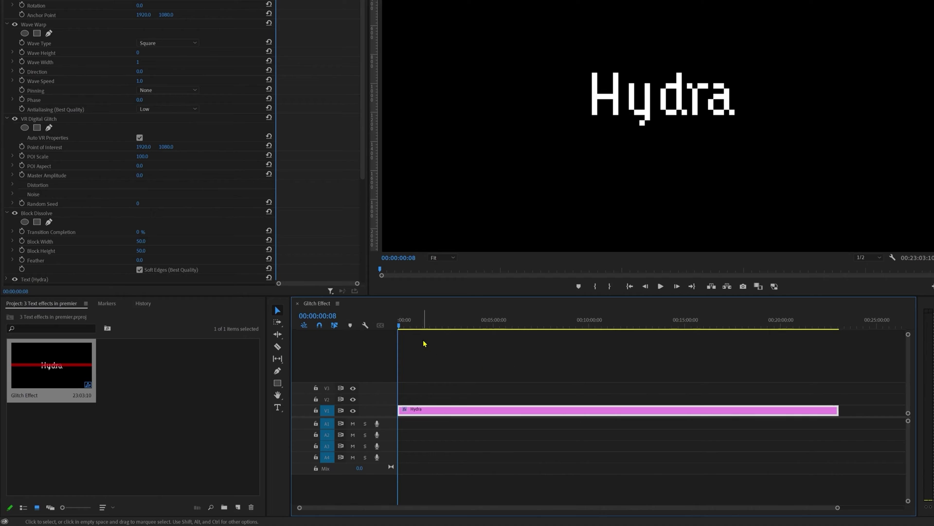
- Start keyframing Block Dissolve's Transition Completion at 0 % at 00:00:00:08 on the Hydra clip
key(equal)
key(equal)
key(equal)
key(equal)
key(equal)
key(equal)
key(equal)
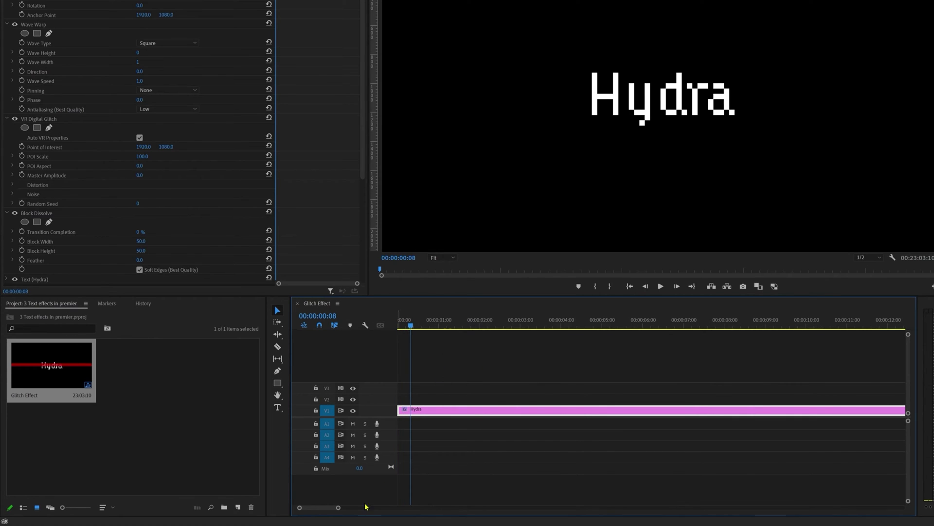
key(equal)
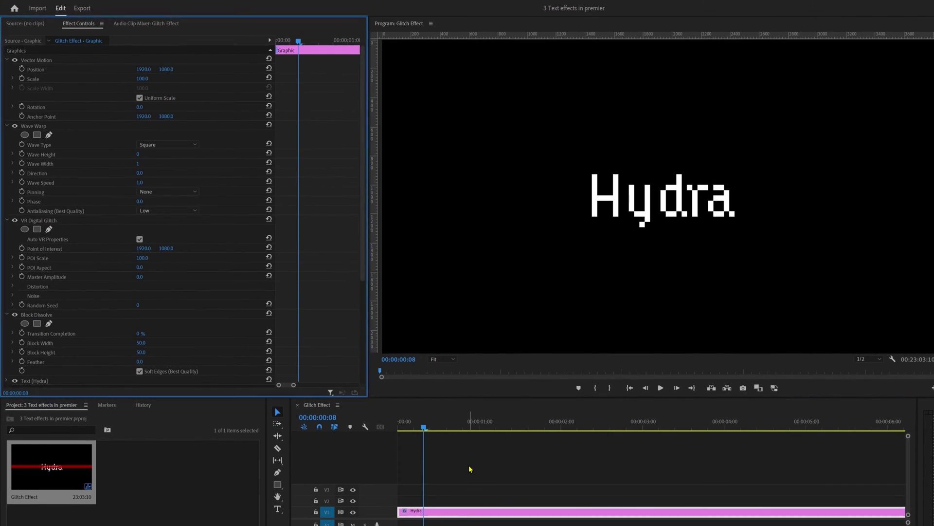
click(73, 325)
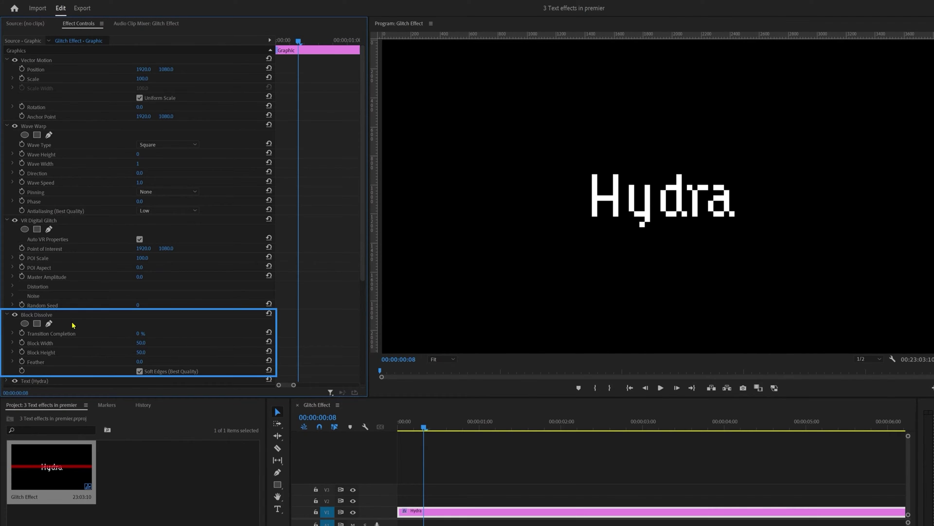
click(24, 335)
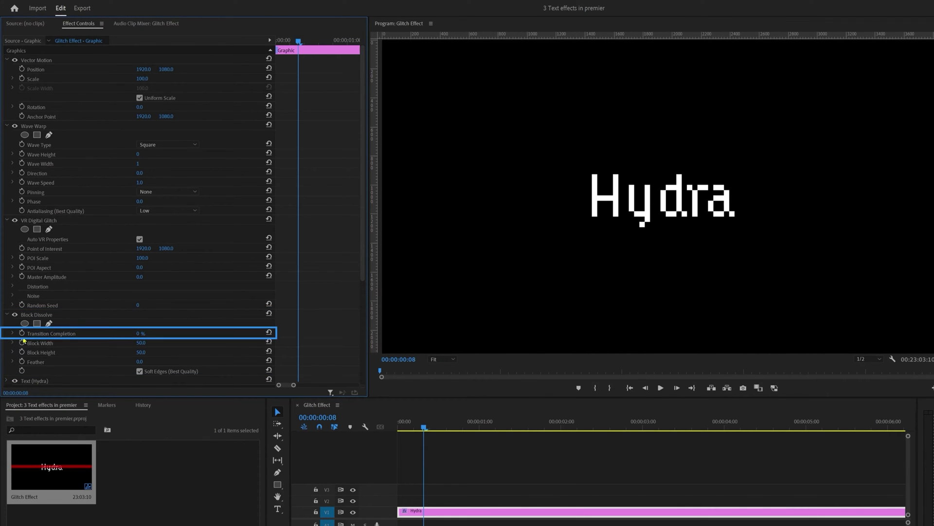
click(22, 333)
- Start keyframing the VR Digital Glitch effect's Master Amplitude and Random Seed at 00:00:00:08
click(103, 227)
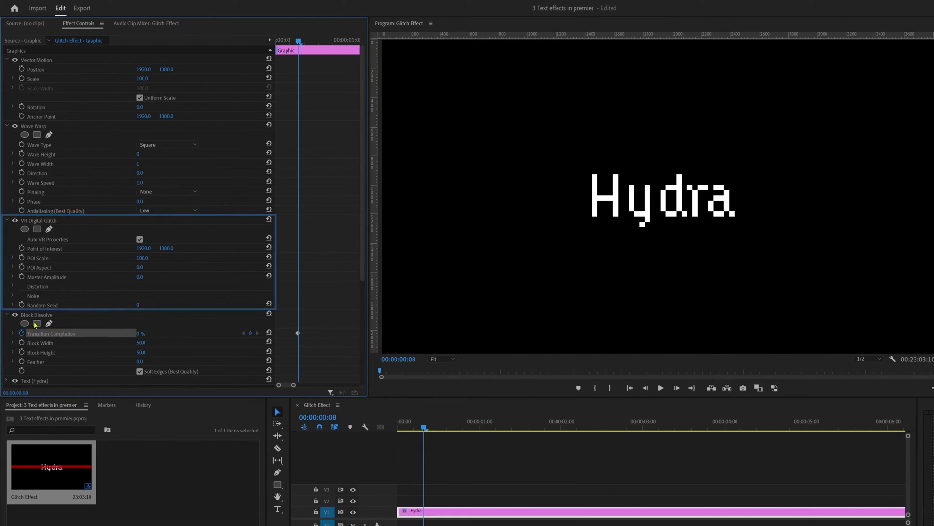
click(80, 276)
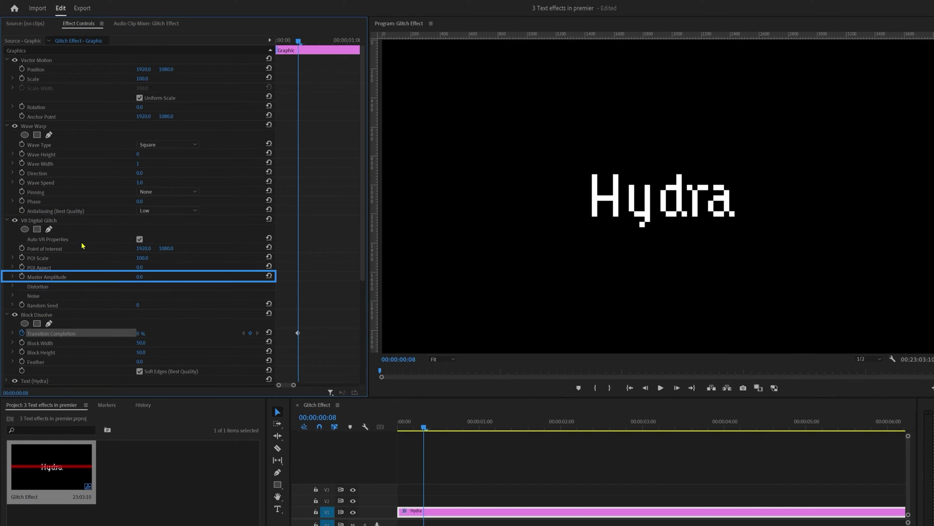
click(22, 276)
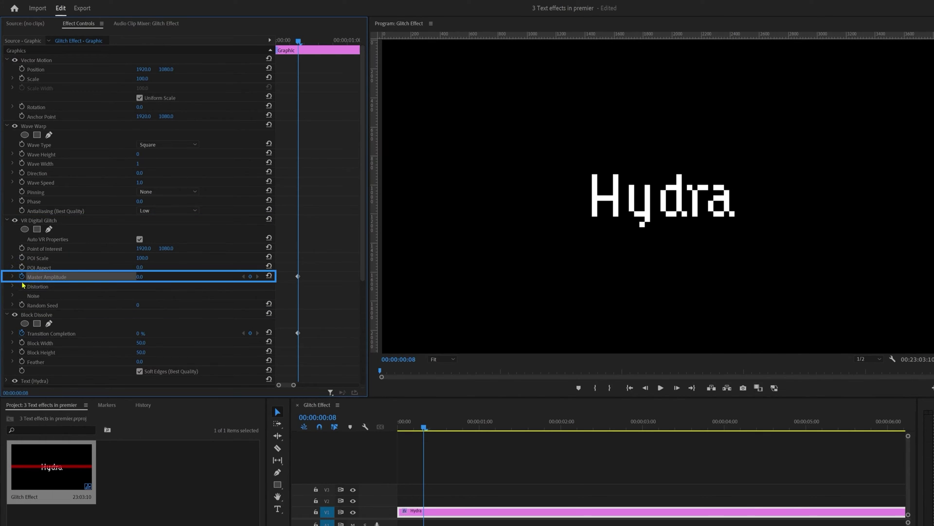
click(22, 305)
click(22, 304)
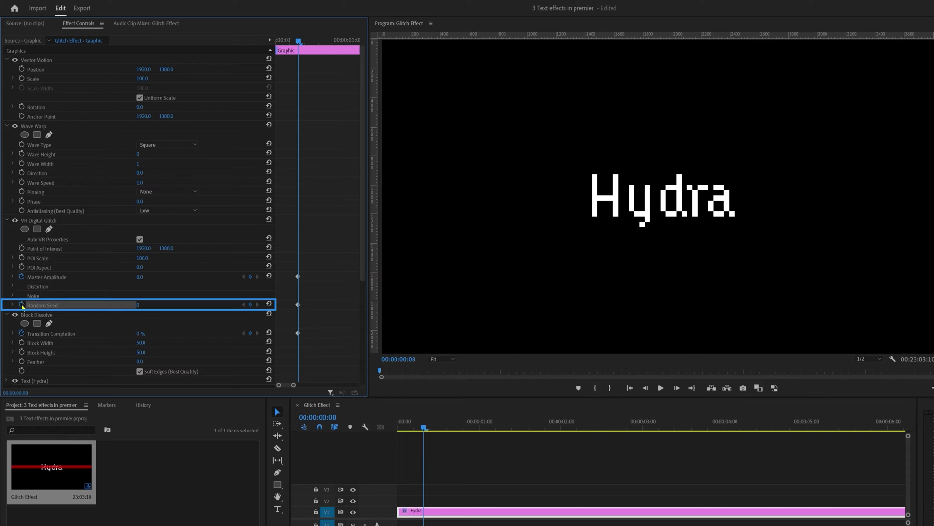
- Start keyframing the Wave Warp effect's Wave Height and Wave Width at 00:00:00:08
click(66, 132)
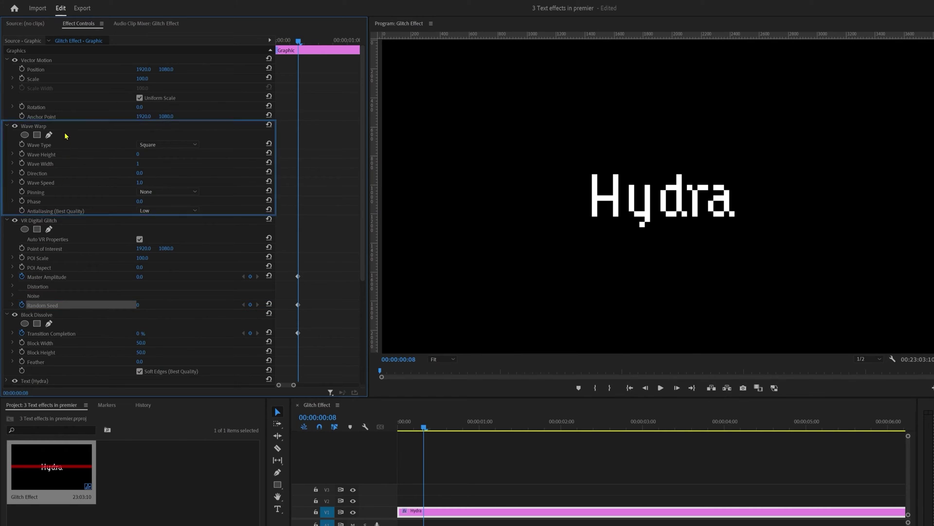
click(22, 155)
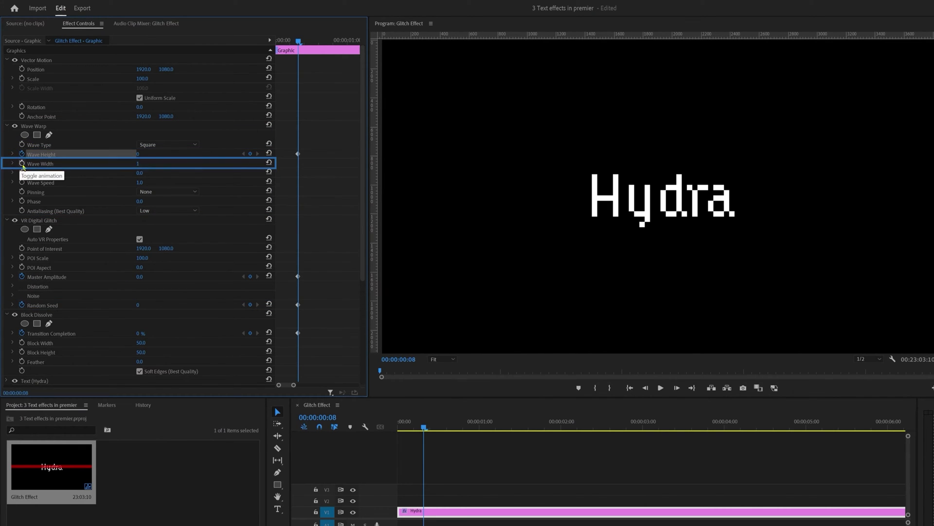
click(21, 164)
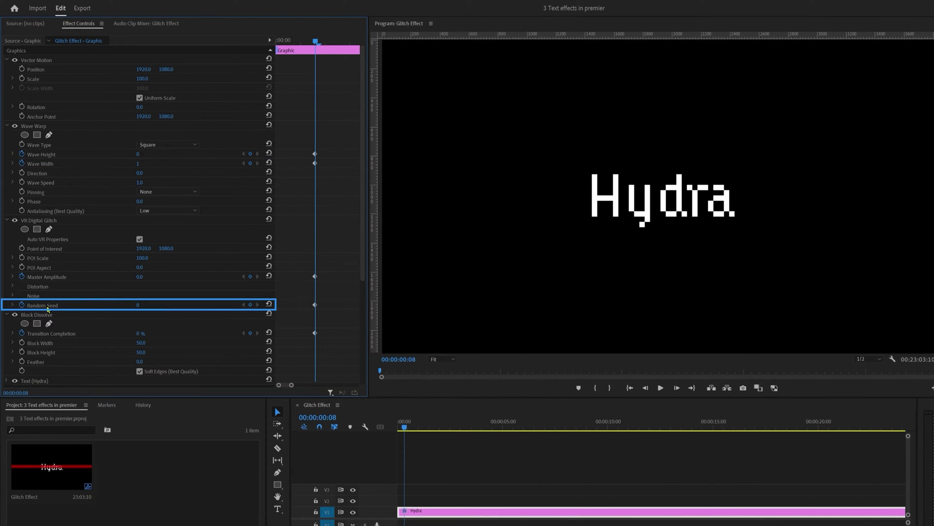
- Set VR Digital Glitch's Random Seed to 40 at the 00:00:00:08 keyframe
click(138, 304)
text(4)
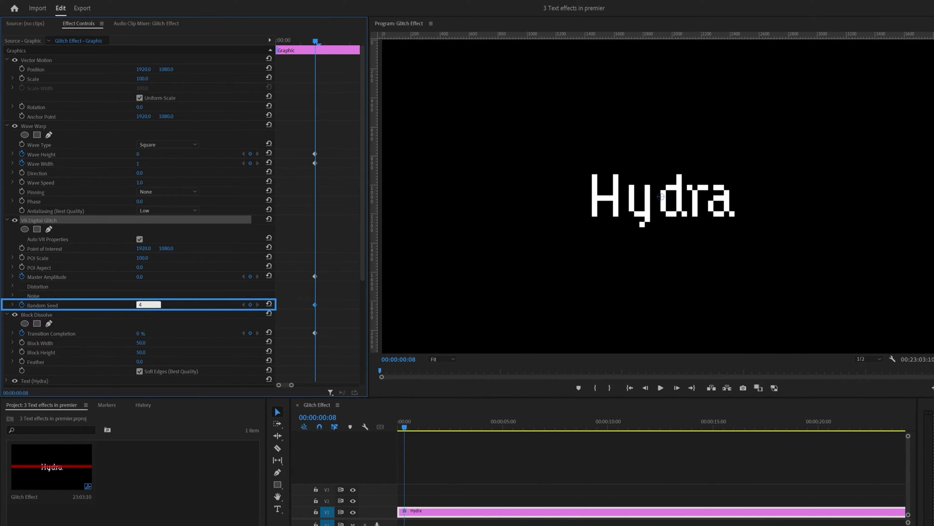
text(0)
key(Return)
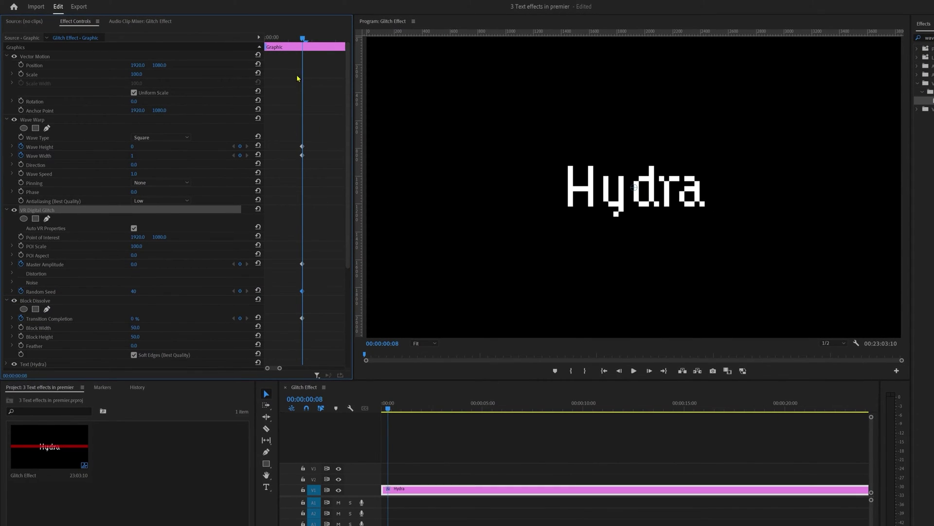
- At the start of the clip, set Wave Warp's Wave Height to 380 and its Wave Width to 200
drag(302, 40, 215, 42)
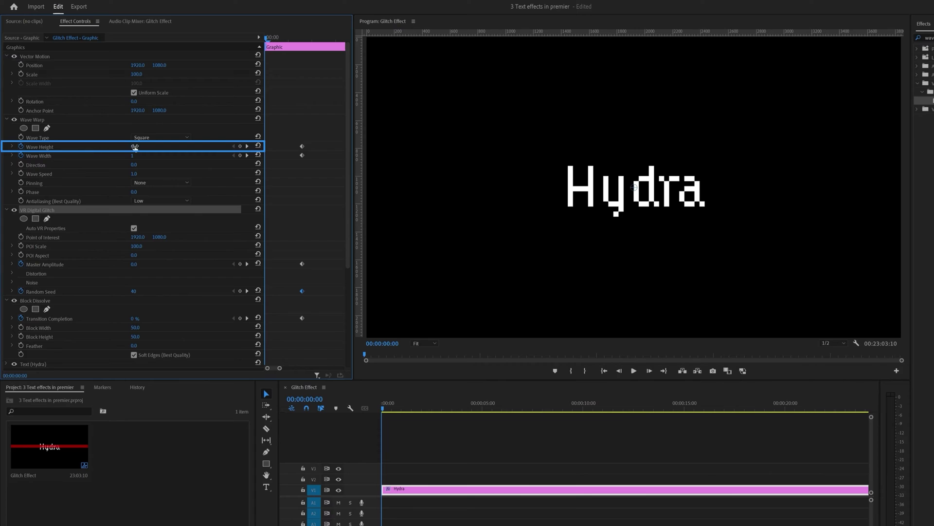
click(135, 146)
text(380)
key(Tab)
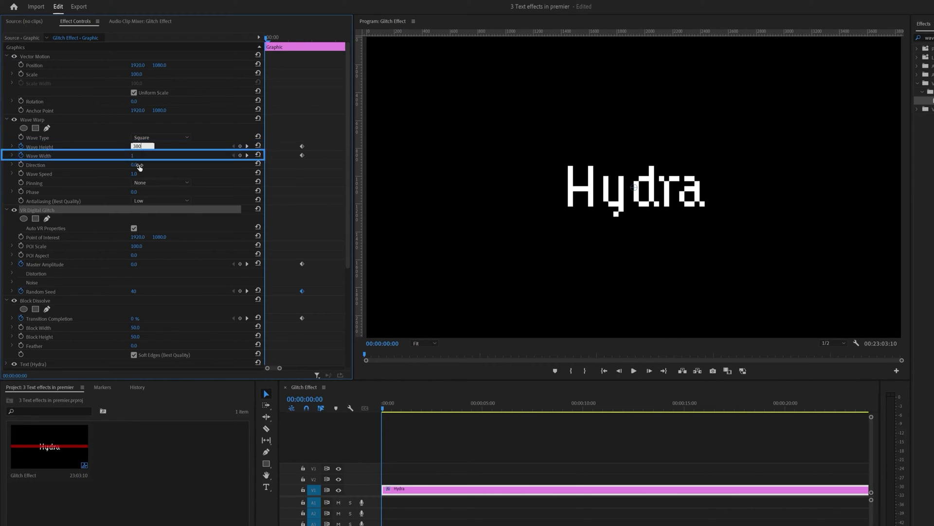
click(134, 156)
text(200)
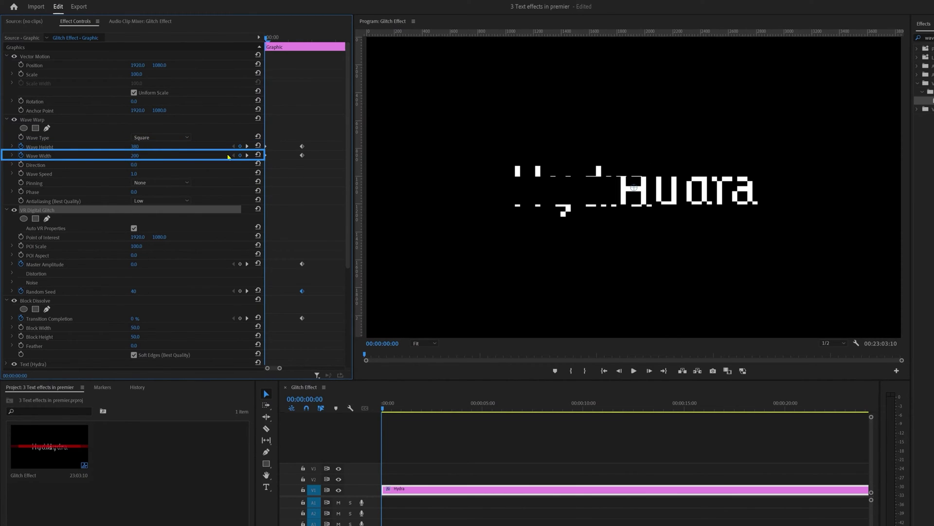
- Set VR Digital Glitch's Random Seed to 0 at the start of the clip
click(167, 216)
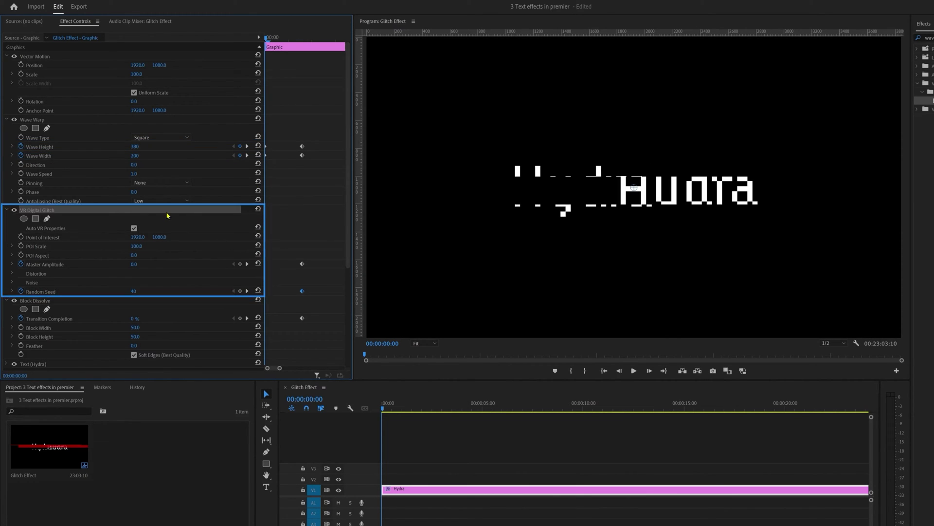
click(139, 291)
text(0)
key(Return)
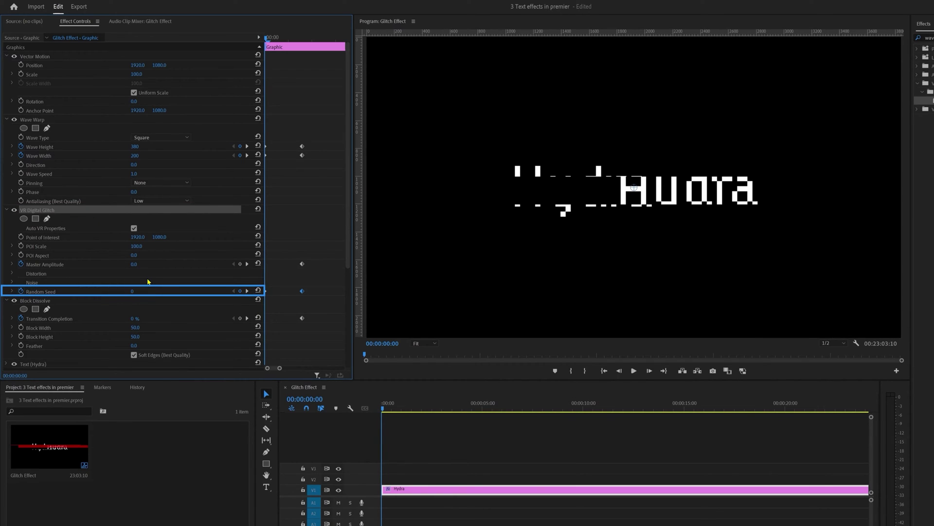
- At the clip start, set VR Digital Glitch's Master Amplitude to 100 and Block Dissolve's Transition Completion to 100 %
click(136, 265)
drag(136, 265, 392, 277)
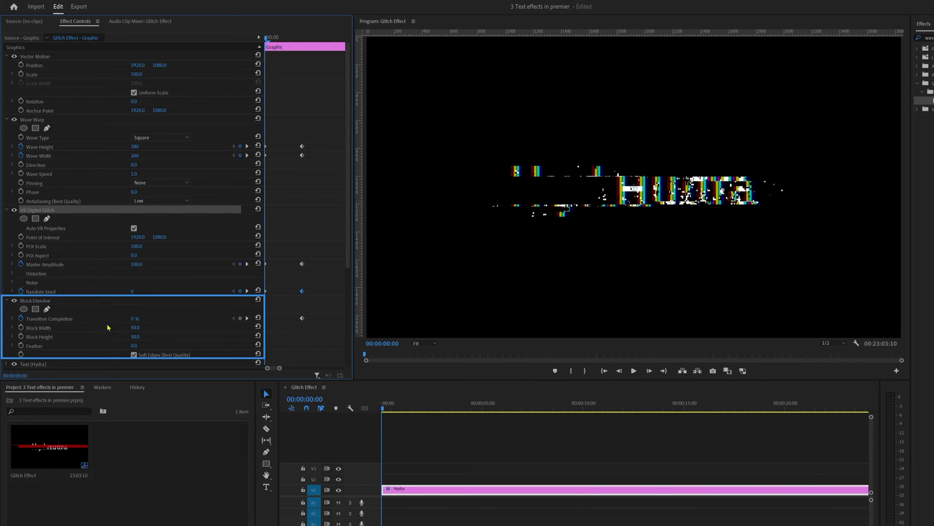
click(133, 319)
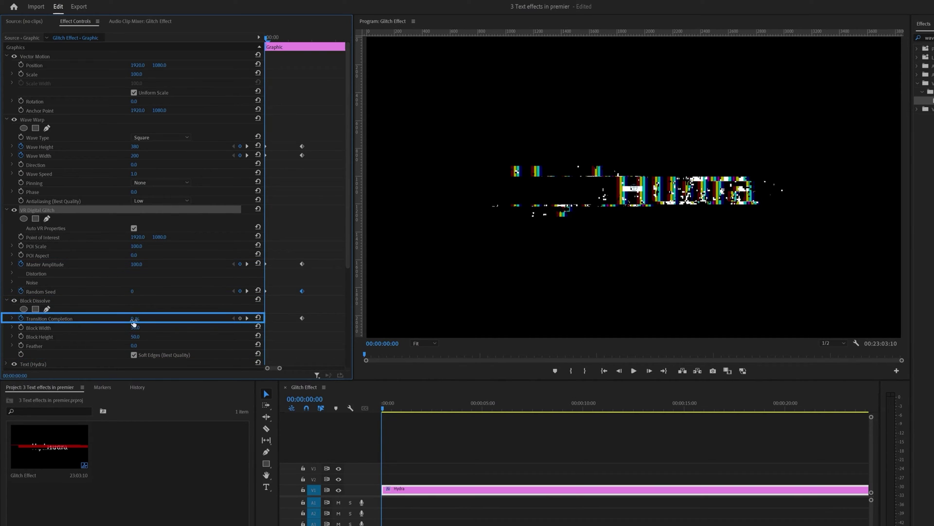
drag(133, 320, 340, 327)
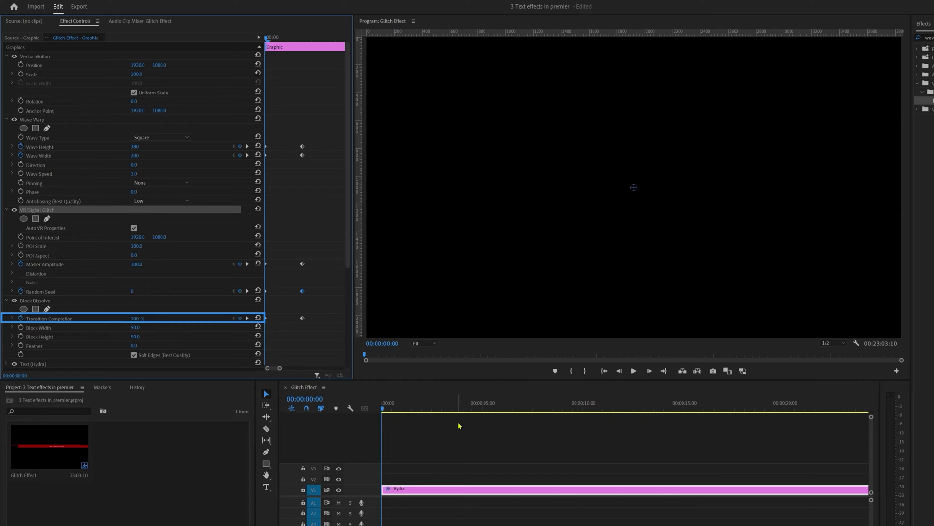
- Play the glitch-in animation from the start of the sequence twice to check it
click(459, 426)
key(space)
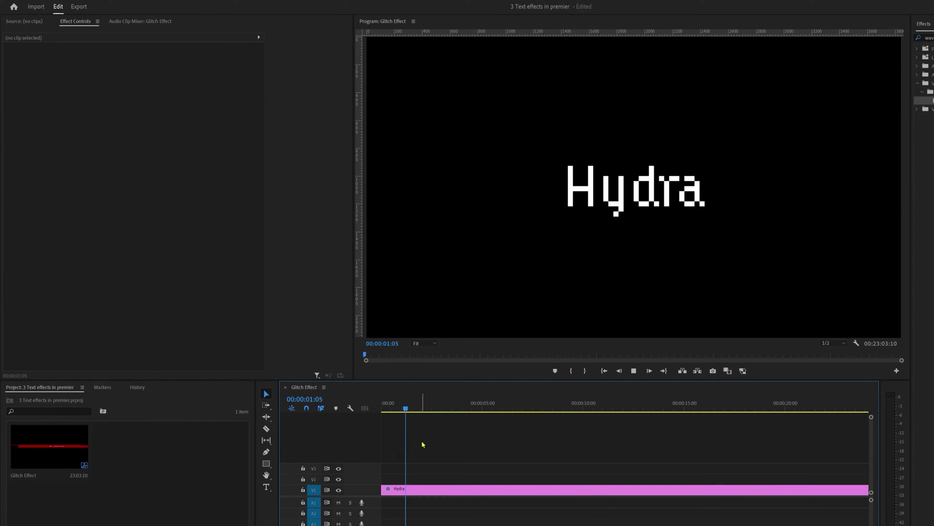
drag(398, 408, 332, 414)
key(space)
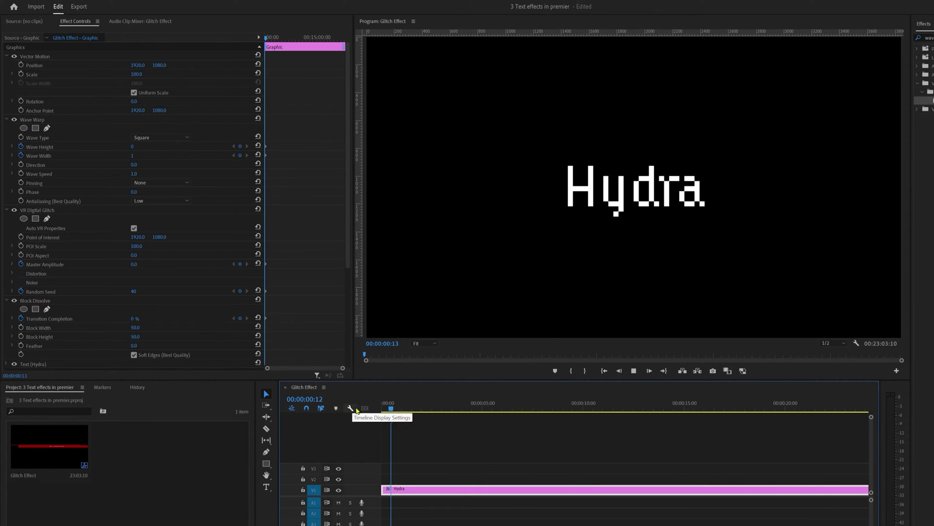
drag(391, 406, 406, 407)
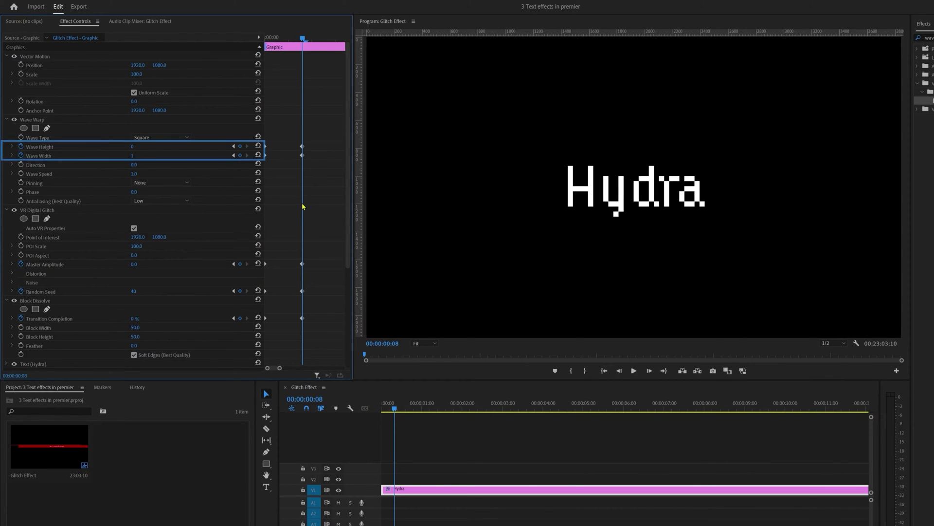
- Move the second Wave Height and Wave Width keyframes earlier, about 3 frames ahead of 00:00:00:08, and play back the animation
drag(314, 140, 289, 161)
click(302, 156)
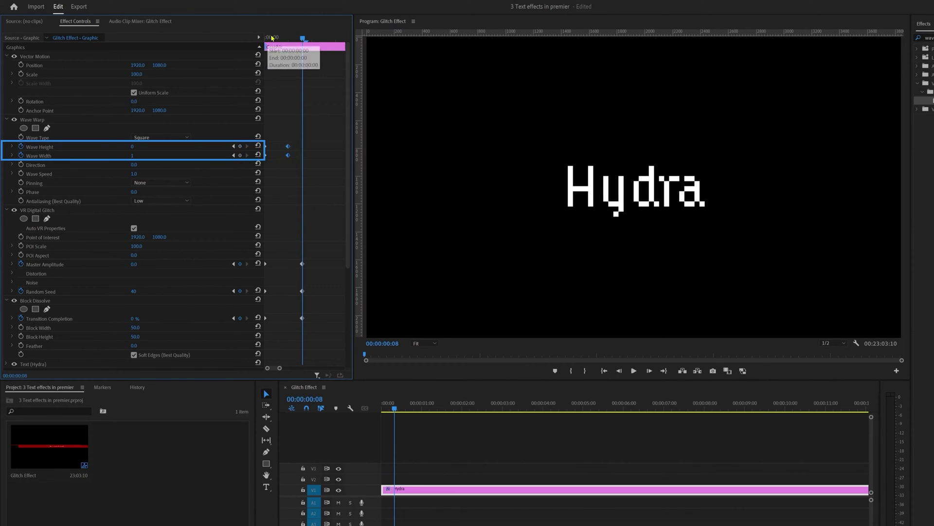
key(space)
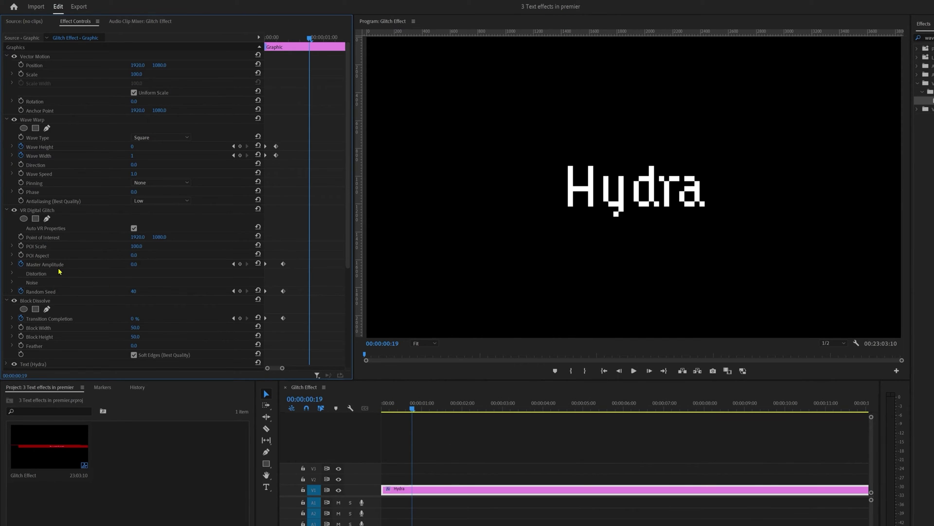
- Add Random Seed and Master Amplitude keyframes with their current values at 00:00:00:19 for the VR Digital Glitch effect
click(68, 267)
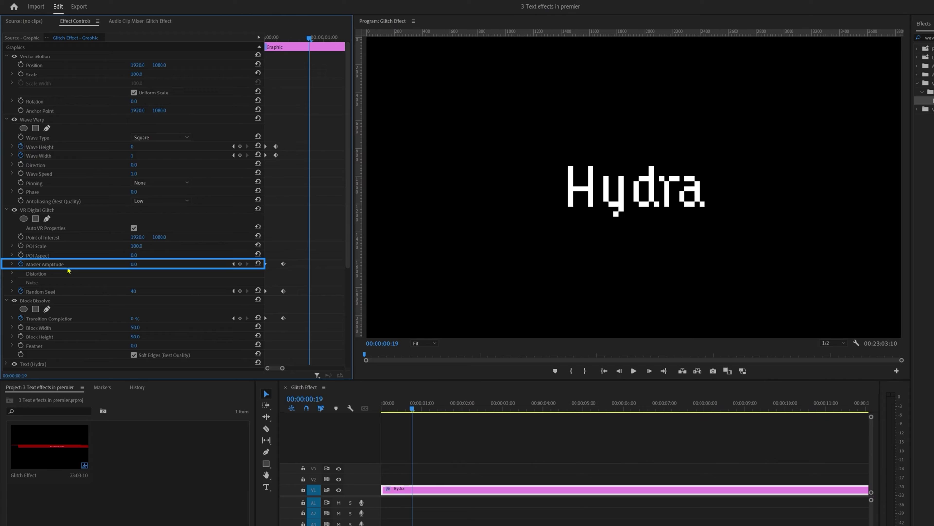
ctrl+click(57, 292)
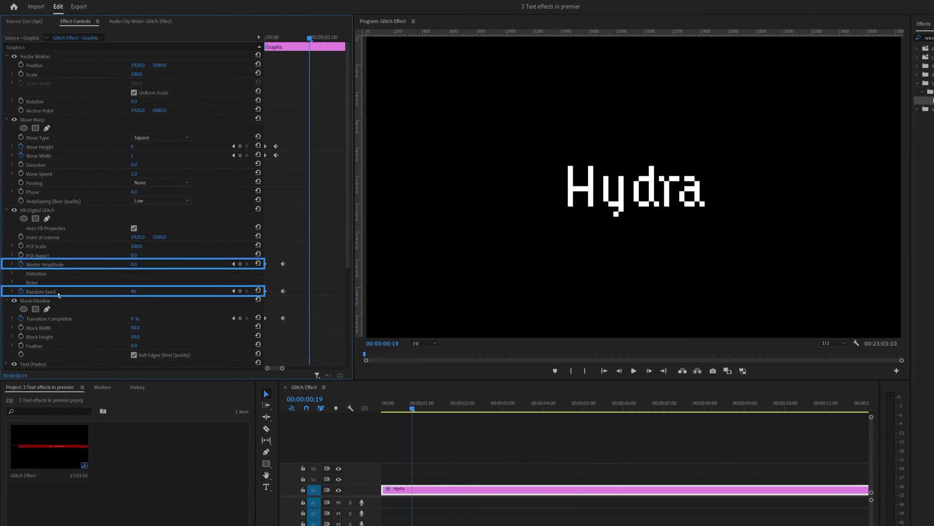
click(240, 291)
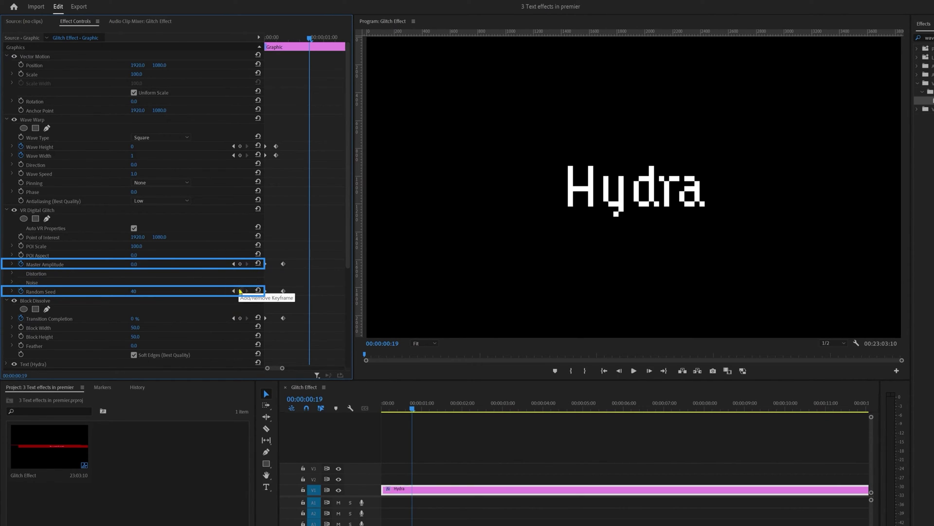
click(240, 291)
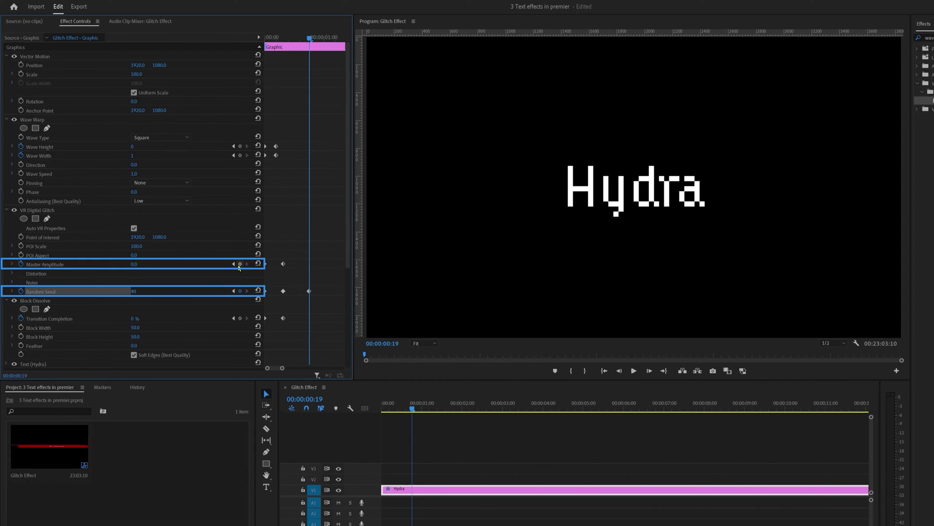
click(240, 264)
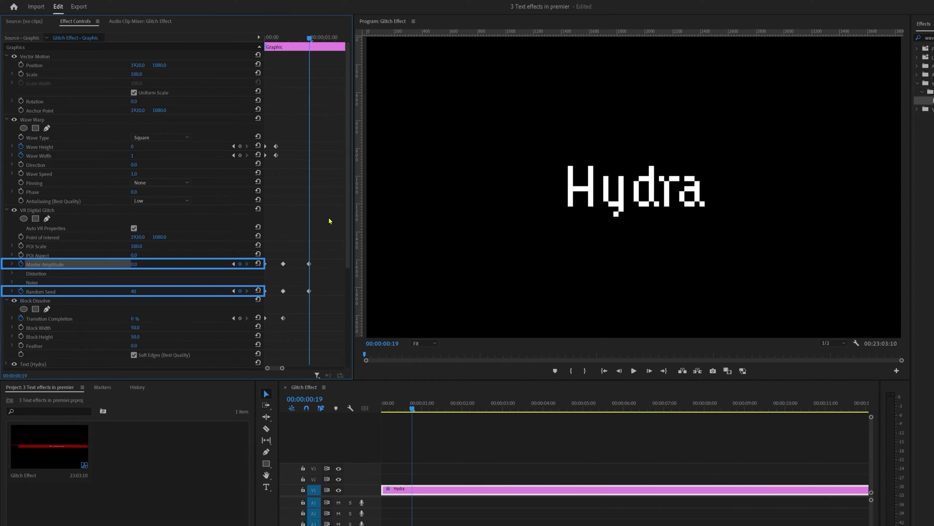
- Move the playhead to 00:00:01:00 and set VR Digital Glitch's Master Amplitude to 30 there
click(305, 399)
text(100)
key(Return)
click(143, 276)
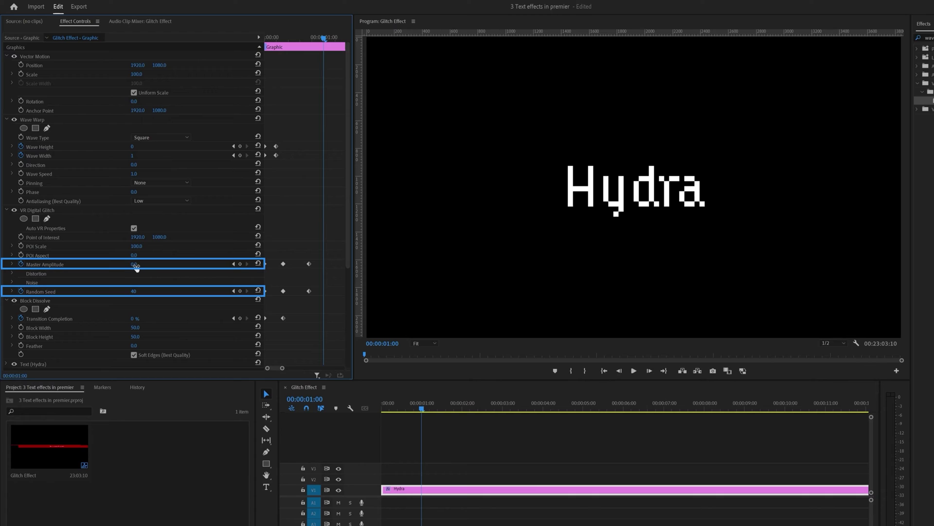
click(136, 266)
text(30)
key(Return)
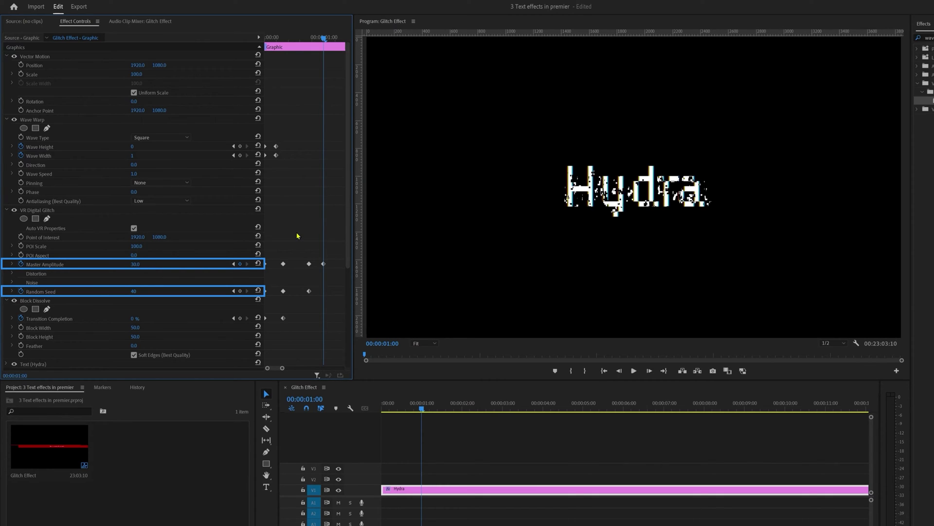
- Move the playhead 5 frames on to 00:00:01:05, set Master Amplitude to 0 there, and open the Random Seed value for editing
click(305, 399)
text(105)
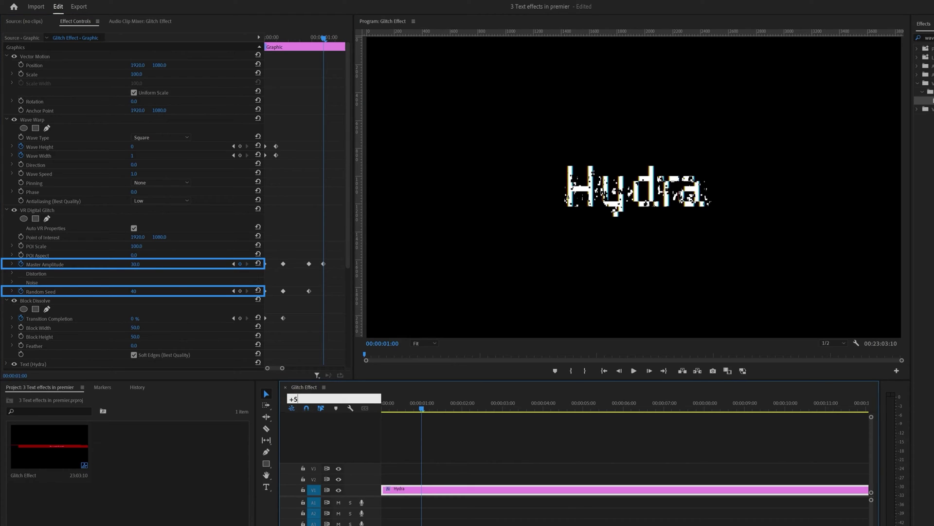
key(Return)
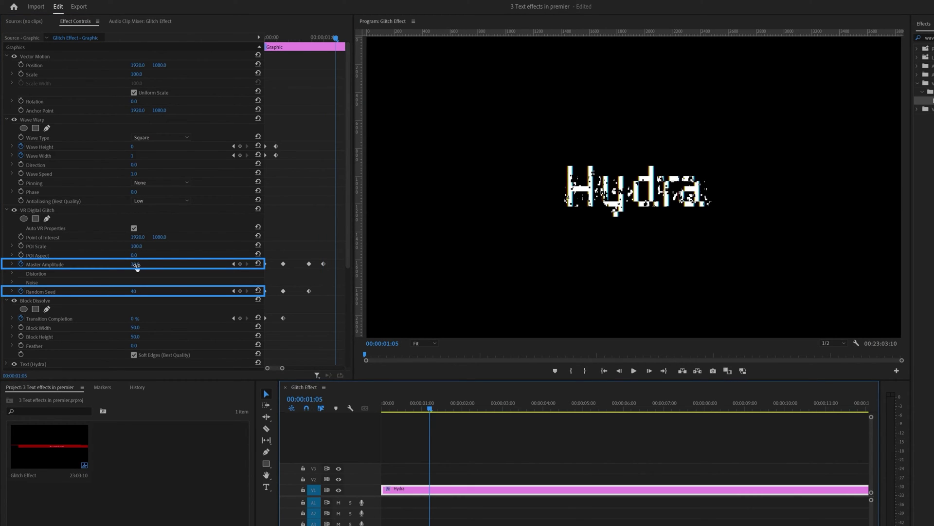
click(135, 265)
text(0)
key(Return)
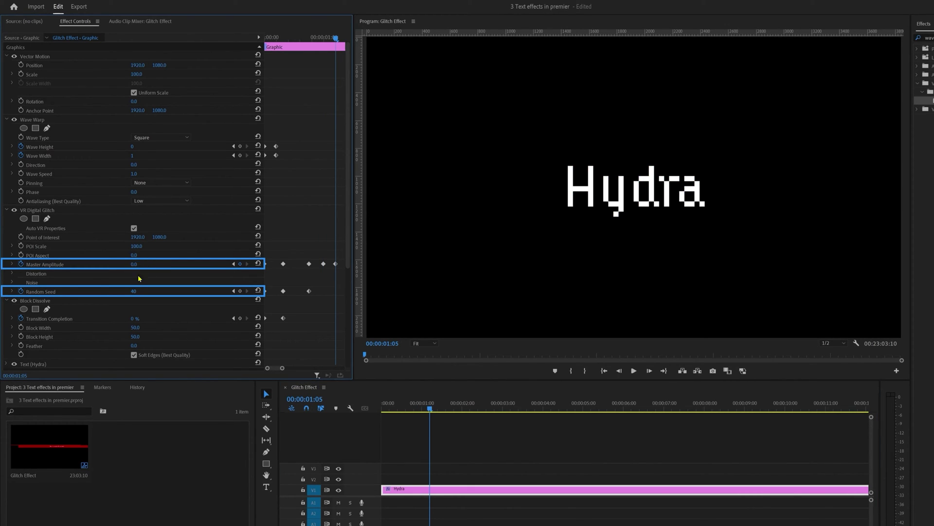
click(134, 292)
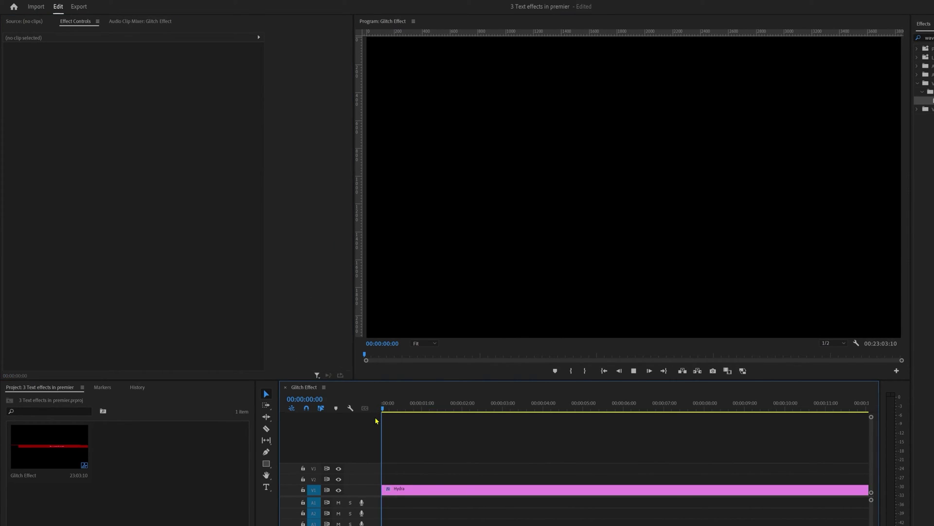
- Play the completed Hydra glitch animation from the start of the sequence and return the playhead to the beginning
key(space)
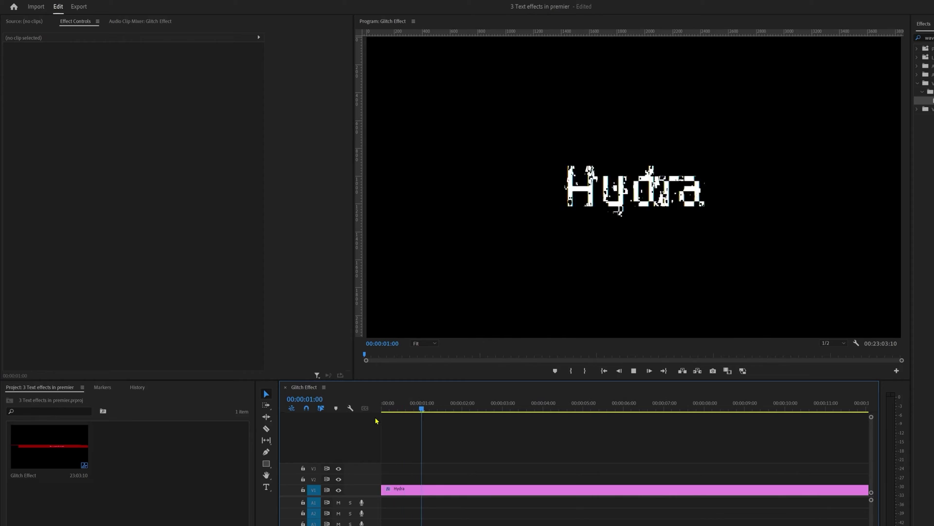
drag(394, 408, 343, 417)
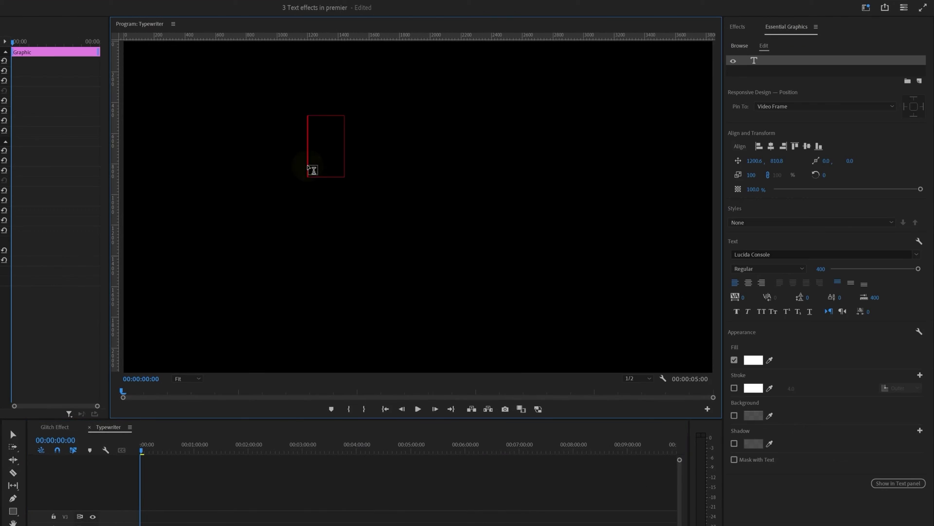
- Enter the title TYPEWRITER, center-align its text, and center it horizontally and vertically in the frame
text(Y)
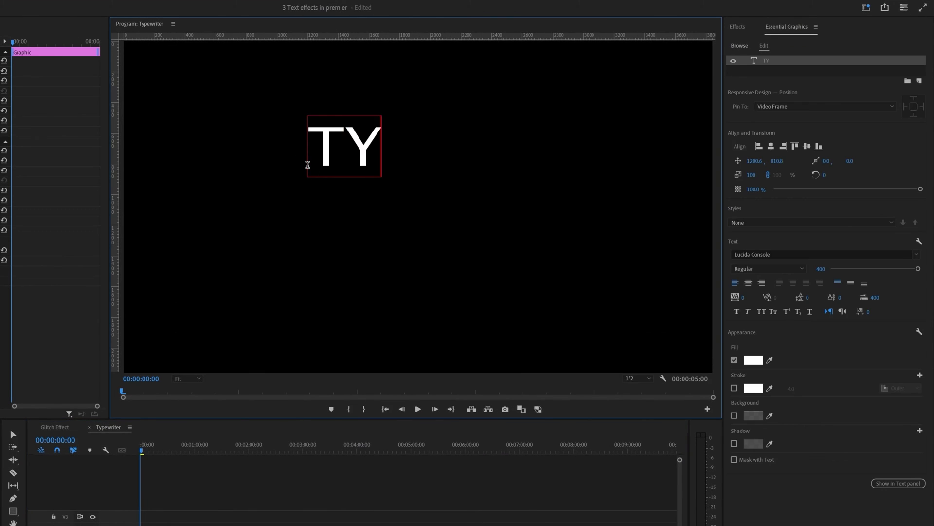
text(PEWRITER)
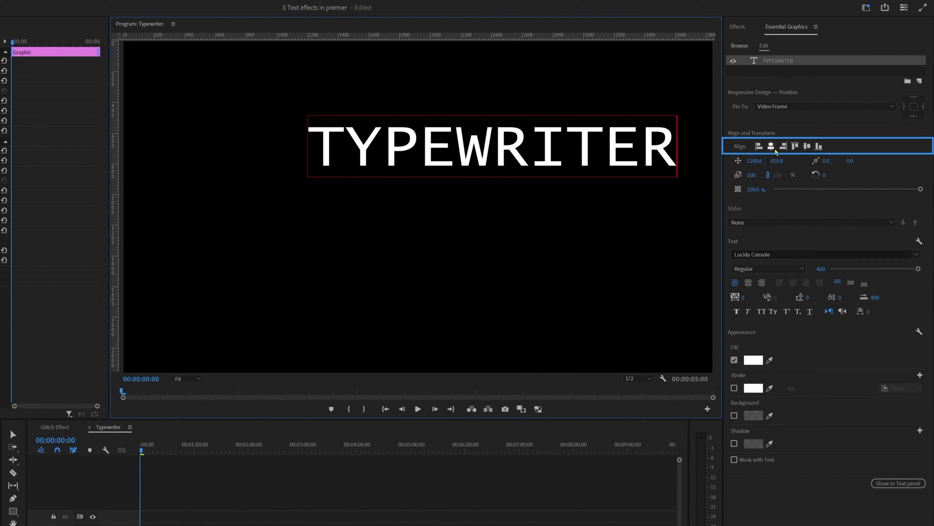
click(773, 149)
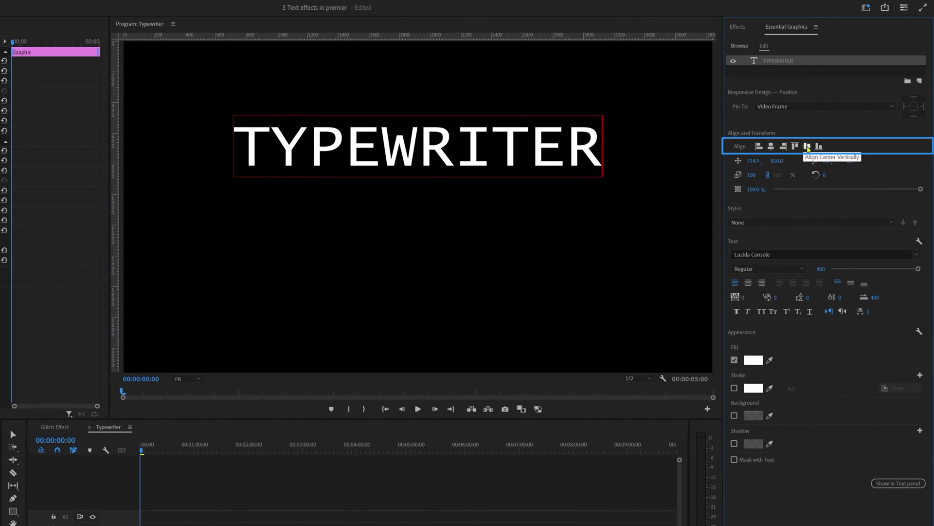
click(808, 147)
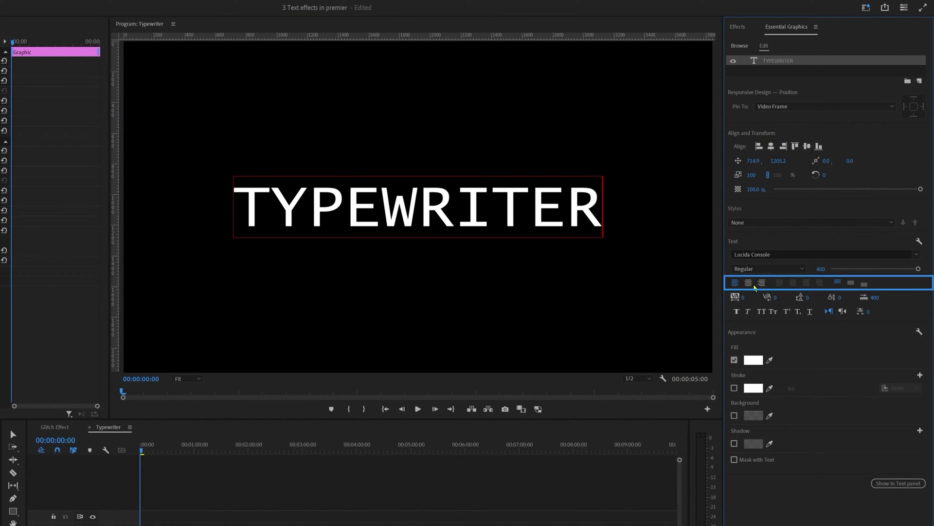
click(750, 288)
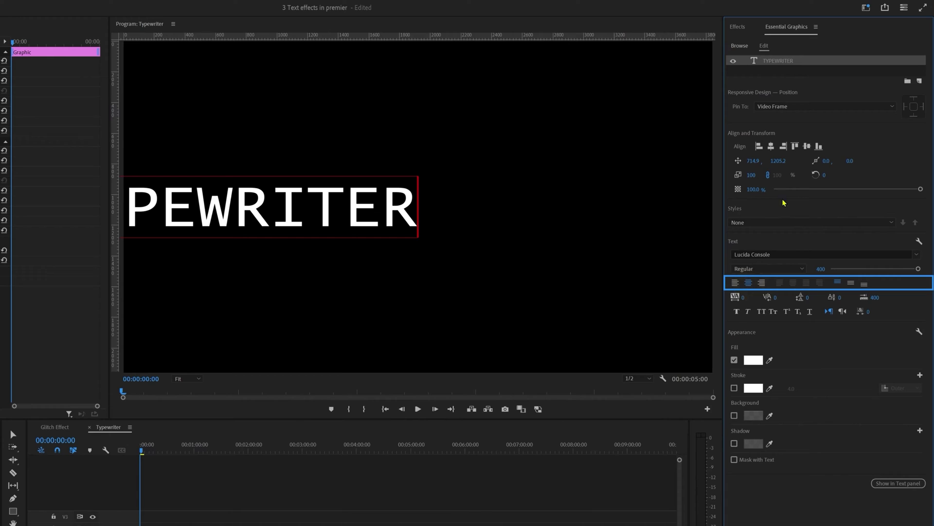
click(771, 146)
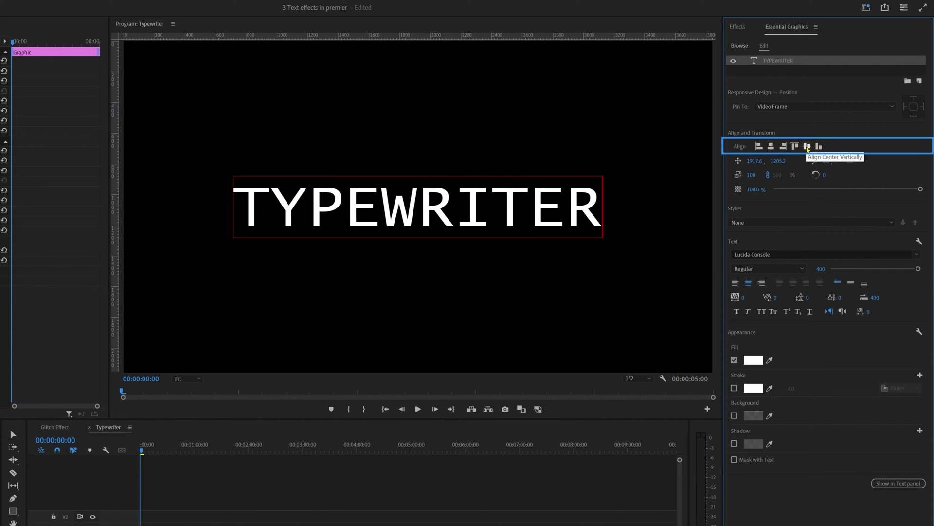
- Extend the end of the TYPEWRITER clip so it lasts about 00:14:28:06, and return the playhead to the start
drag(147, 405, 651, 417)
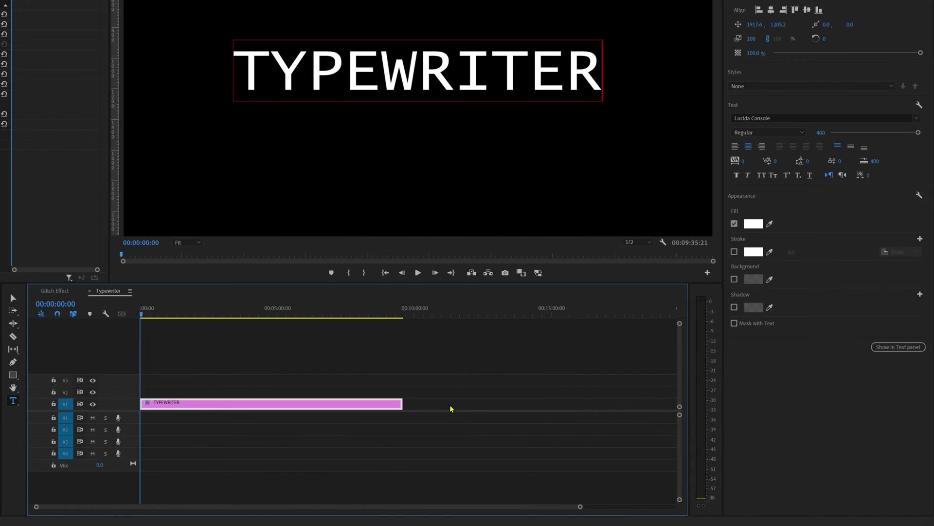
drag(402, 402, 535, 402)
click(100, 308)
key(=)
key(=)
key(=)
key(=)
key(=)
key(=)
key(=)
drag(226, 336, 141, 453)
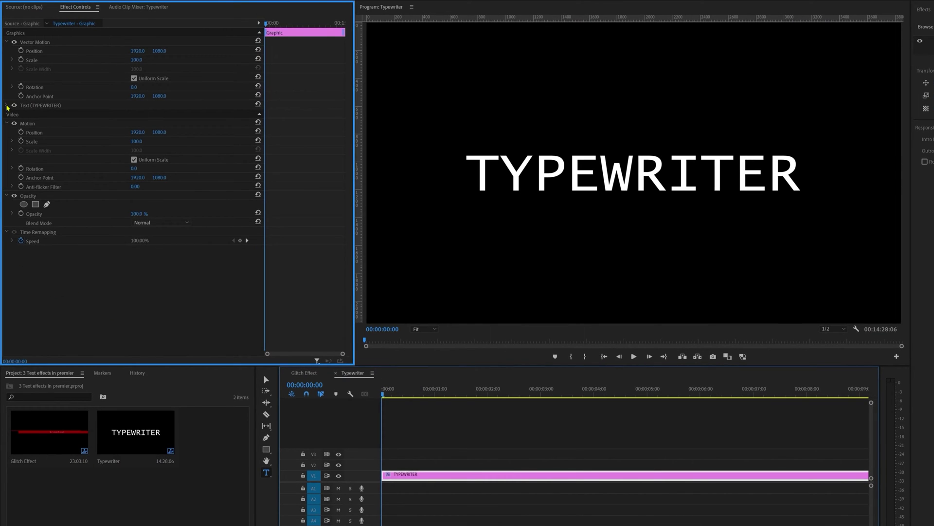
- Turn on Source Text keyframing for the title at 00:00:00:00 and add another keyframe at 00:00:00:04
click(8, 106)
click(19, 126)
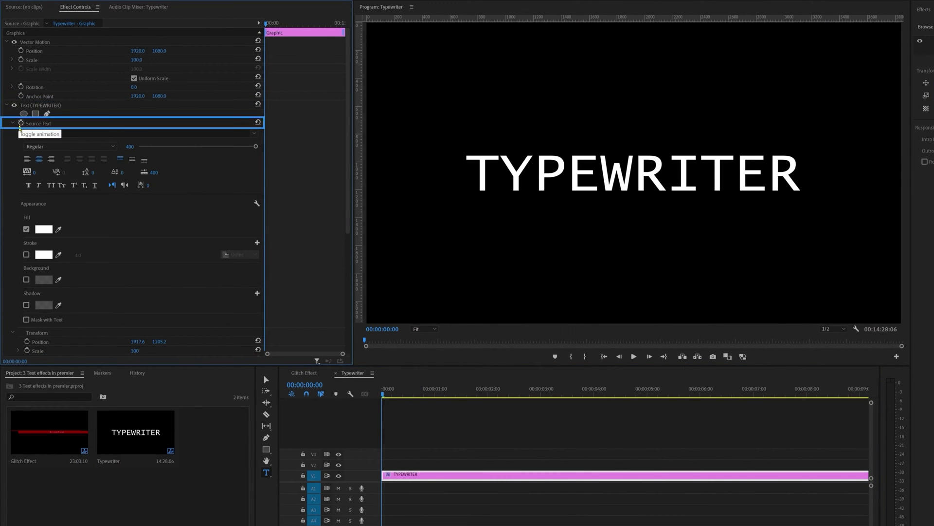
click(21, 123)
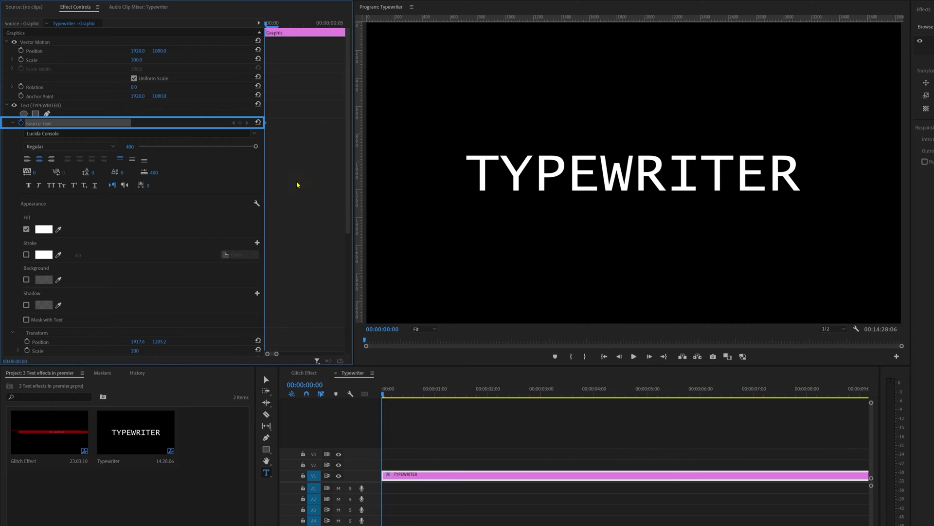
key(Right)
key(Right)
key(Right)
key(Right)
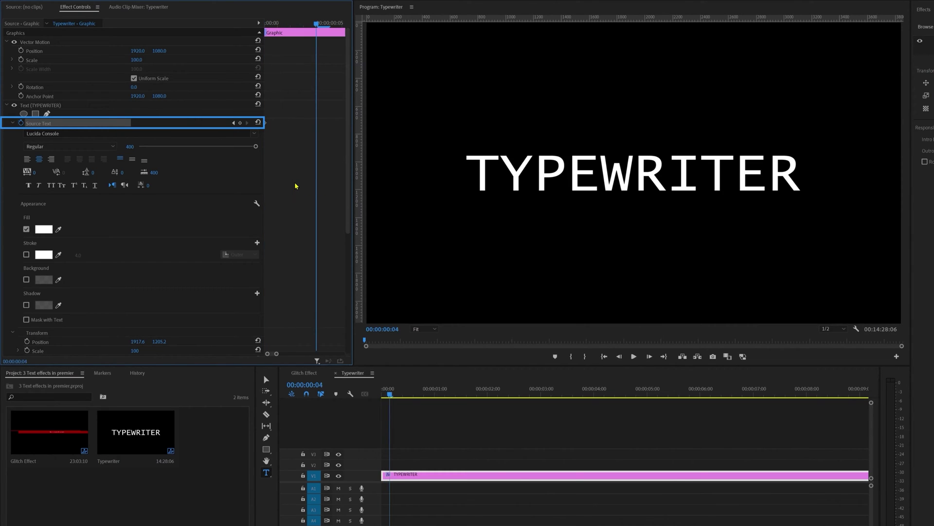
click(240, 122)
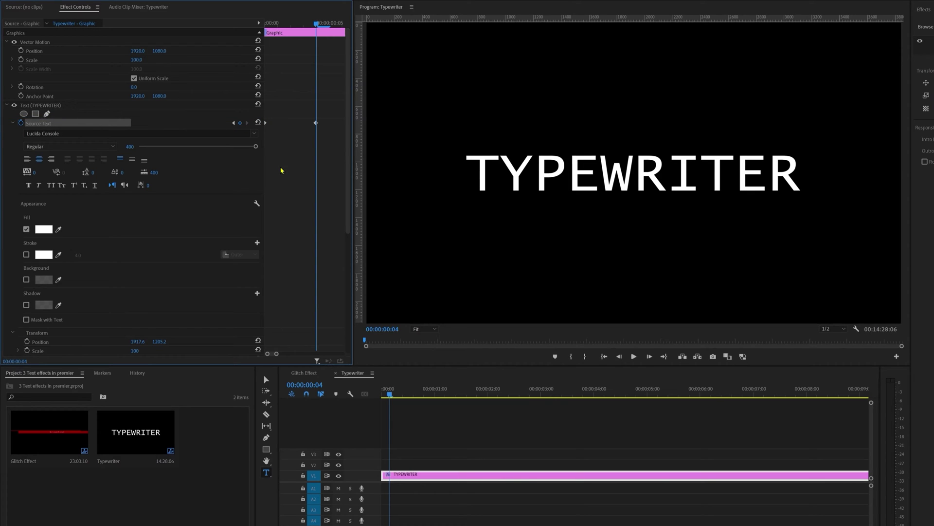
key(Left)
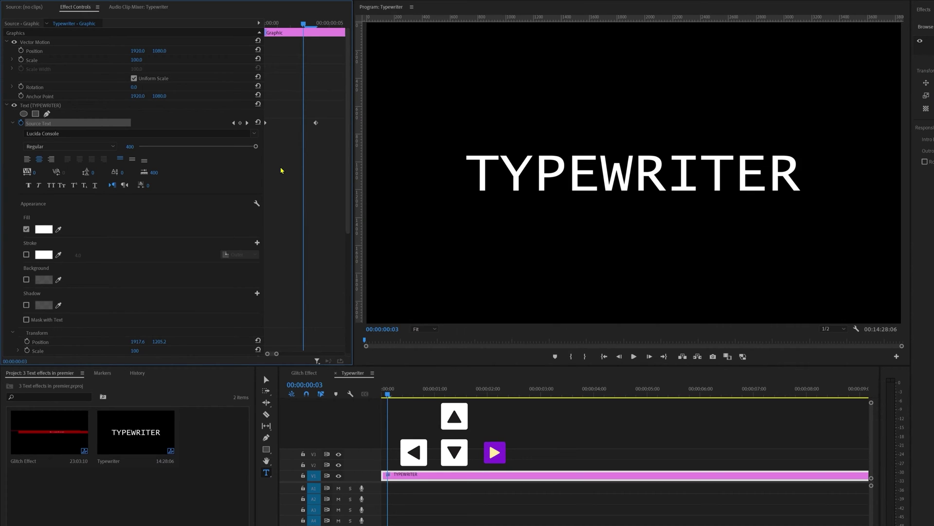
key(Right)
key(Right)
key(Right)
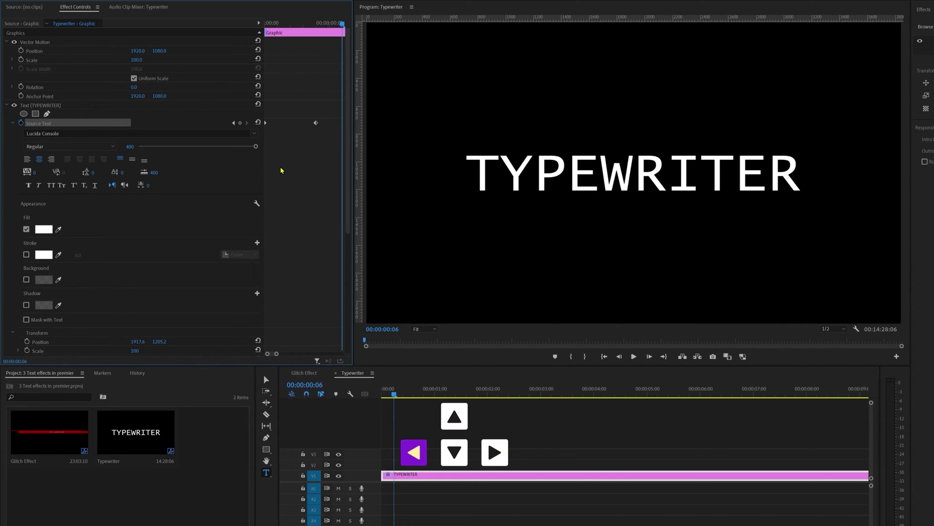
key(Left)
key(Left)
key(Left)
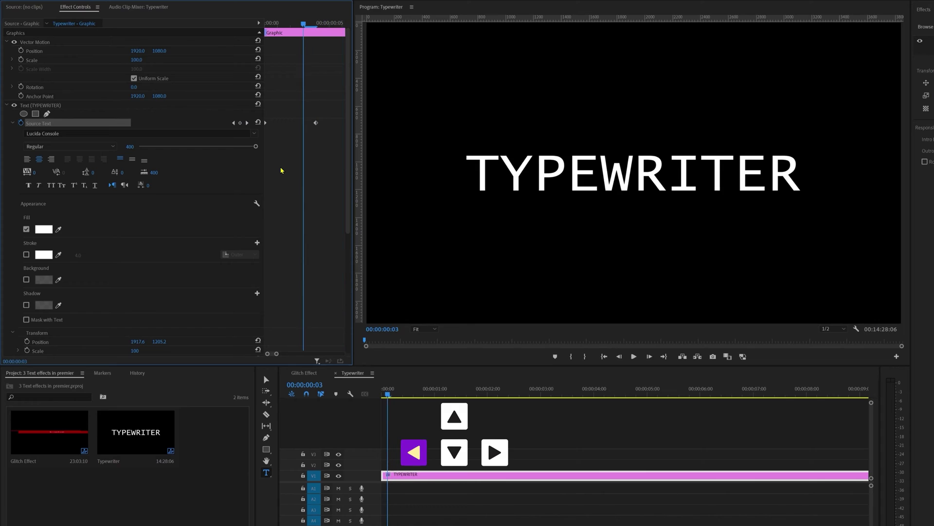
- Clear all of the title's text at the Source Text keyframe at 00:00:00:00
drag(304, 24, 265, 23)
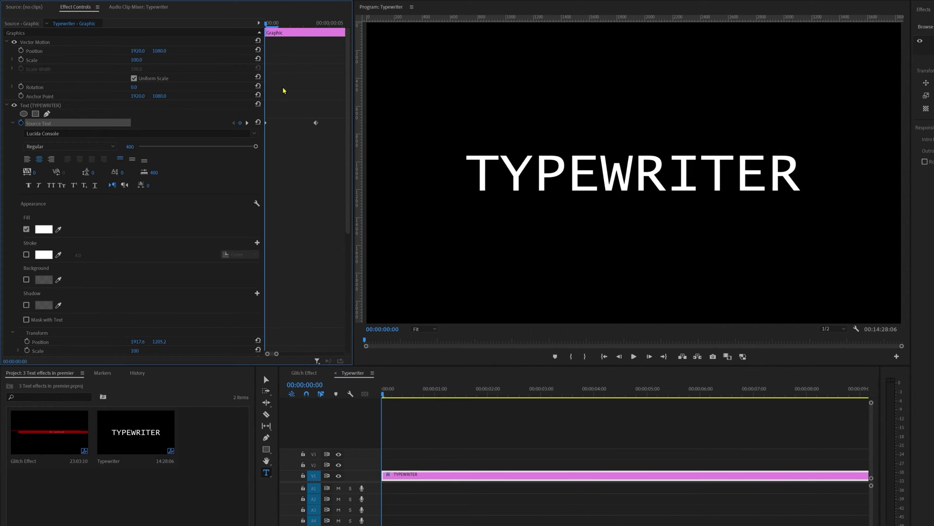
double_click(526, 180)
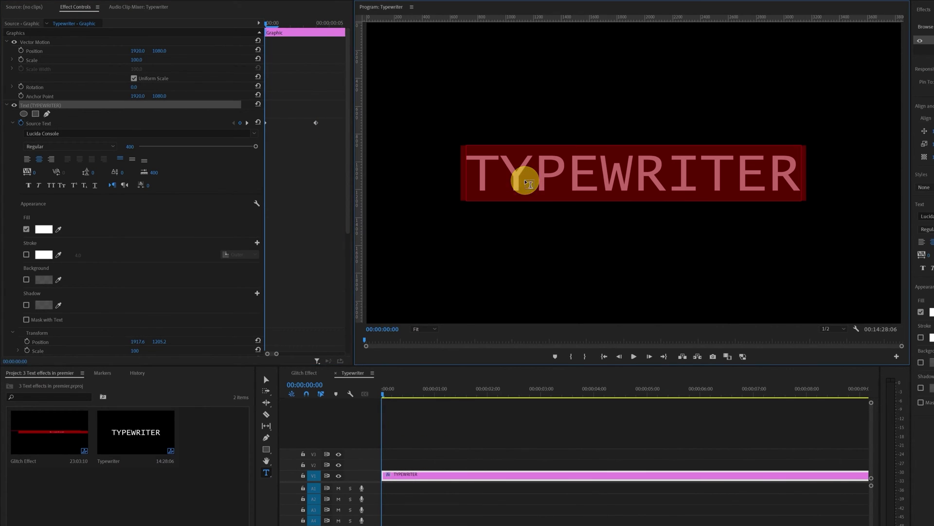
key(BackSpace)
- At the 00:00:00:04 keyframe, cut YPEWRITER from the title so only T is left
click(316, 24)
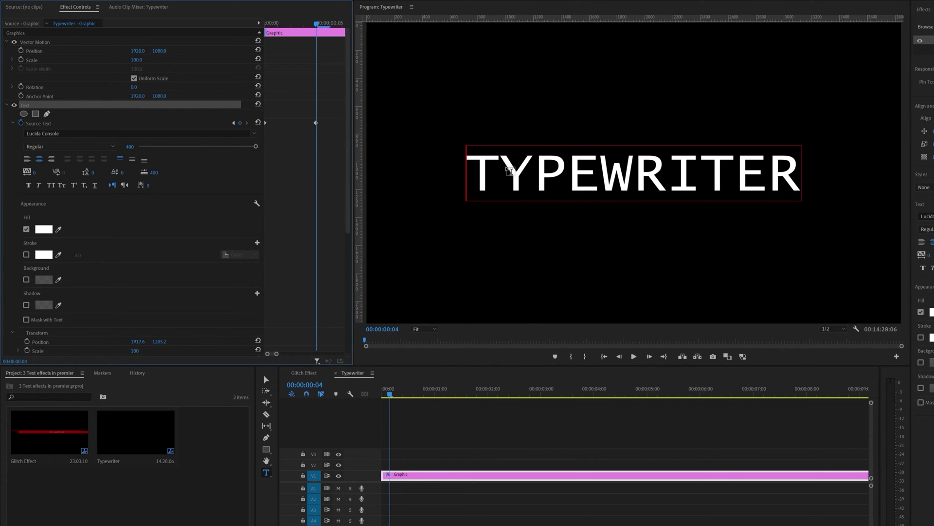
drag(509, 170, 853, 173)
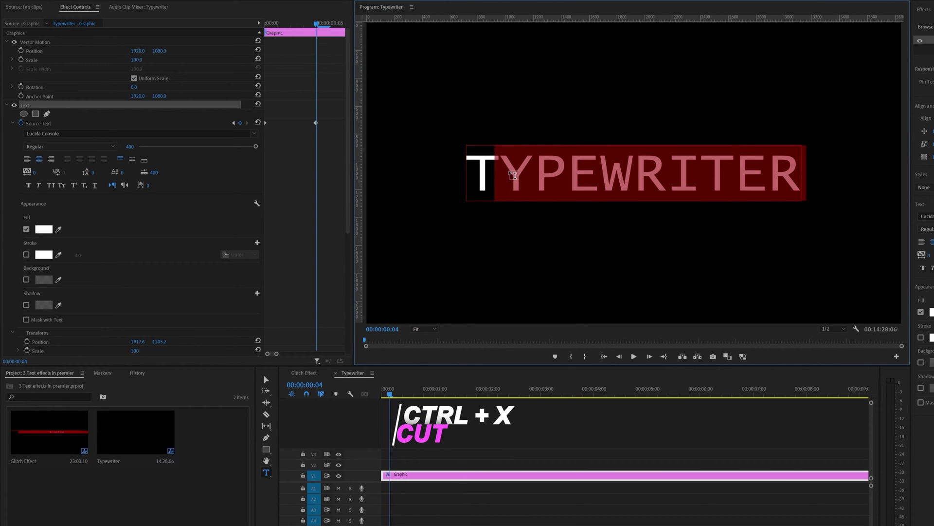
key(ctrl+x)
click(422, 442)
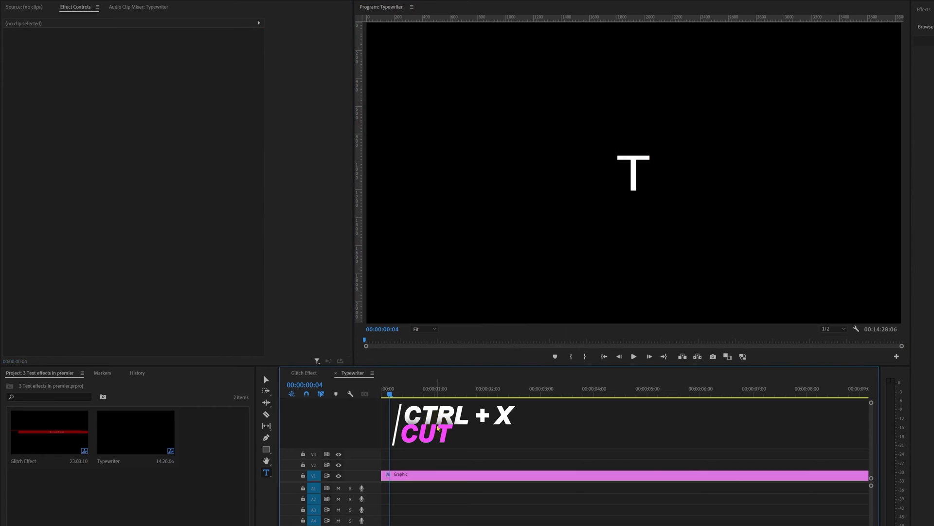
- Advance four frames to 00:00:00:08, paste the cut letters back into the title, and delete everything after TY
key(Right)
key(Right)
key(Right)
key(Right)
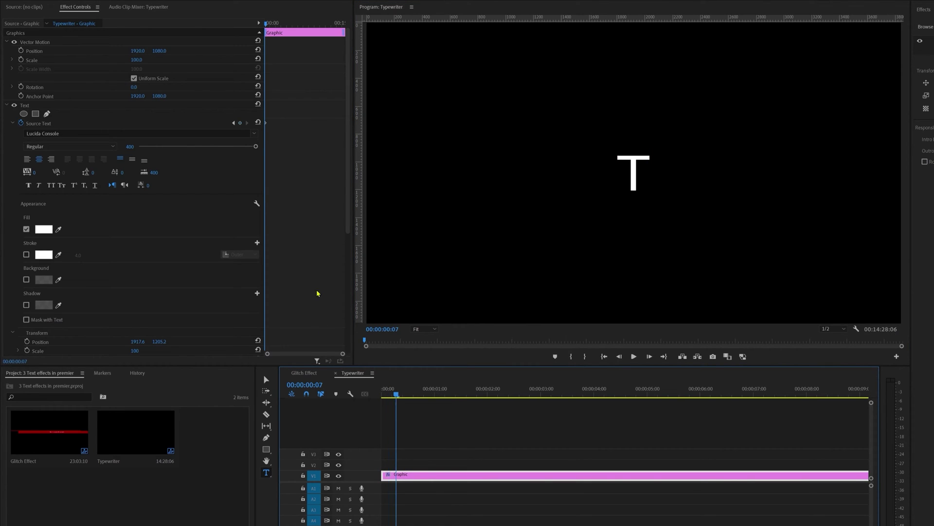
click(647, 176)
key(ctrl+v)
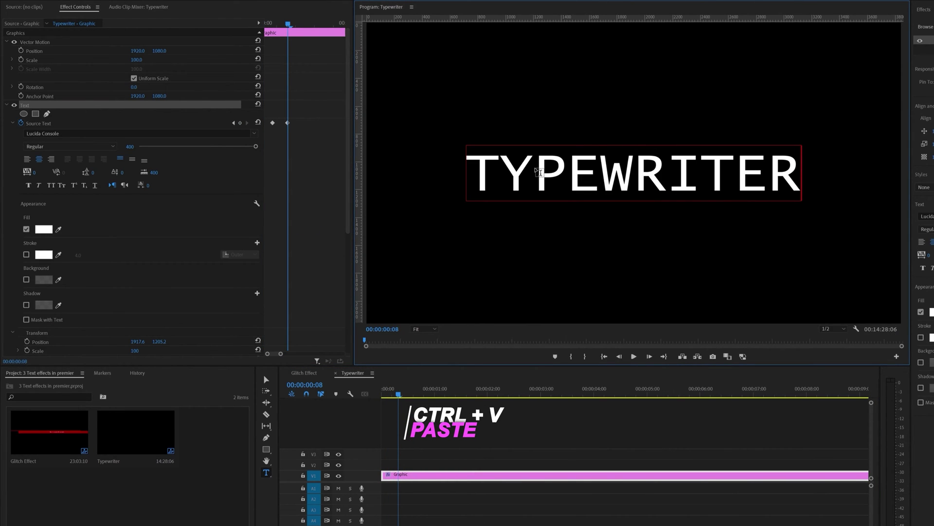
drag(539, 172, 836, 200)
key(BackSpace)
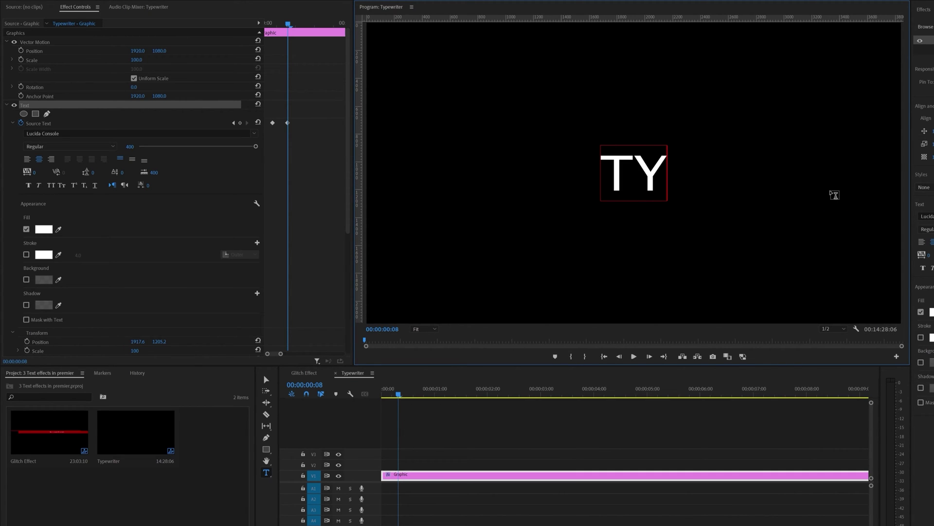
- Advance another four frames and extend the title text to TYP
click(302, 177)
key(Right)
key(Right)
key(Right)
key(Right)
text(P)
- Extend the title text to TYPE four frames further on, and move the playhead to 00:00:00:20
click(308, 169)
key(Right)
key(Right)
key(Right)
key(Right)
text(E)
key(Right)
key(Right)
key(Right)
key(Right)
click(312, 173)
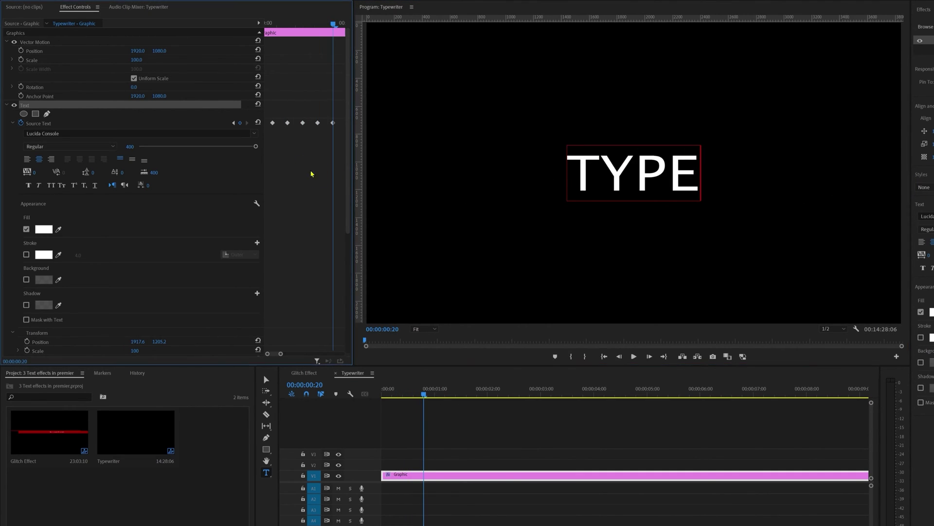
- Advance four frames past 00:00:00:20, paste the cut letters into the title, and trim it to TYPEWR
key(Right)
key(Right)
key(Right)
key(Right)
key(ctrl+v)
drag(669, 173, 827, 180)
key(BackSpace)
- Continue the reveal four frames further on by pasting the cut letters and trimming the title to TYPEWRI
click(315, 192)
key(Right)
key(Right)
key(Right)
key(Right)
key(ctrl+v)
drag(697, 173, 854, 183)
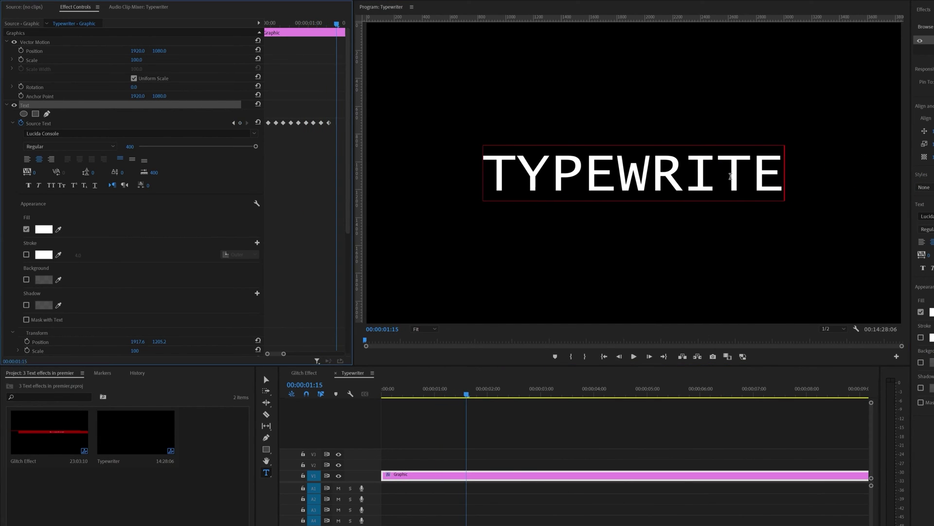
- Play the typewriter animation from the start of the sequence to check the letter-by-letter reveal
click(428, 431)
key(Home)
key(space)
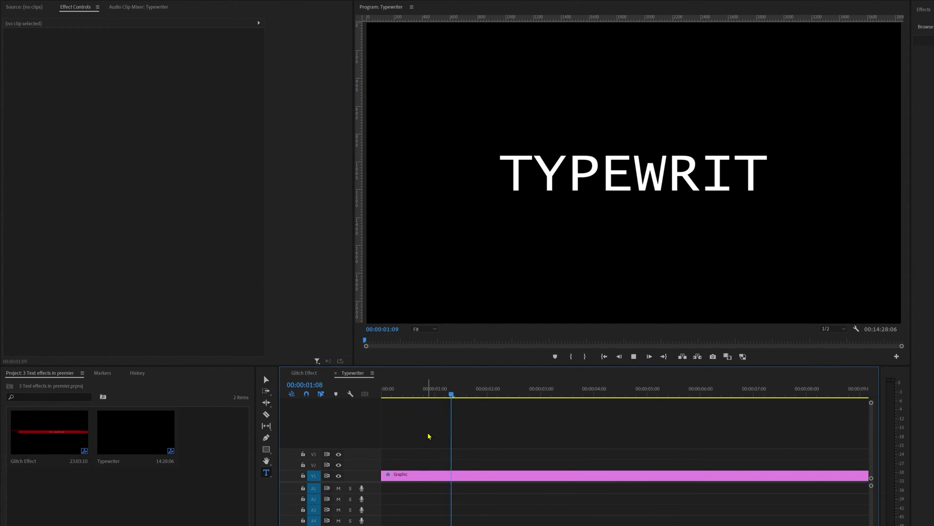
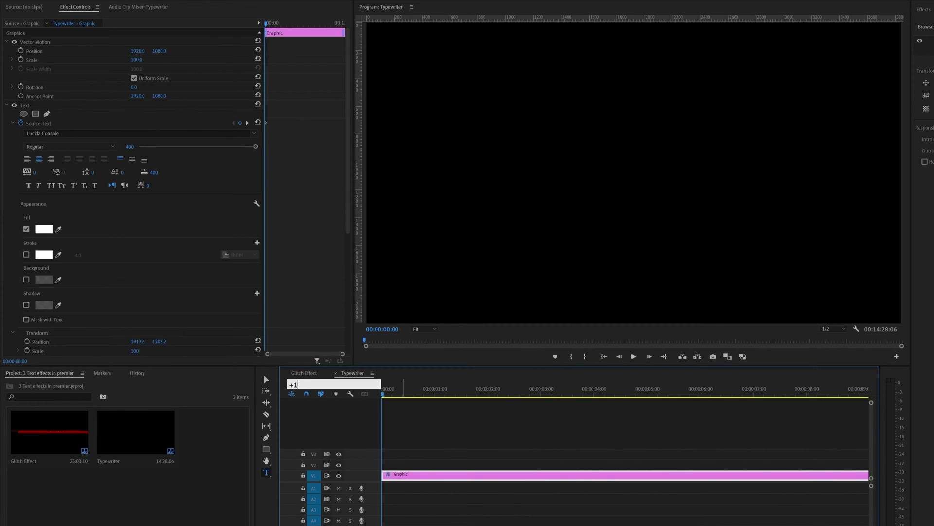
- Move the title clip on the timeline so that it starts at 00:00:00:10
text(00:00:00:10)
key(Return)
key(ctrl+k)
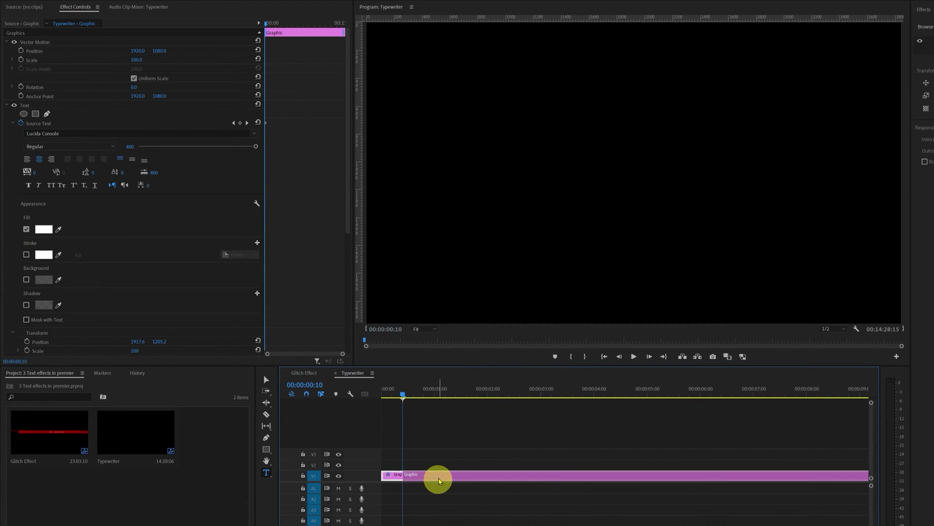
key(Delete)
- At 00:00:00:14, draw a vertical cursor line beside the letter T with the Pen tool, about as tall as the letter
mouse_move(404, 395)
mouse_down()
mouse_move(367, 396)
mouse_move(411, 406)
mouse_up()
click(267, 438)
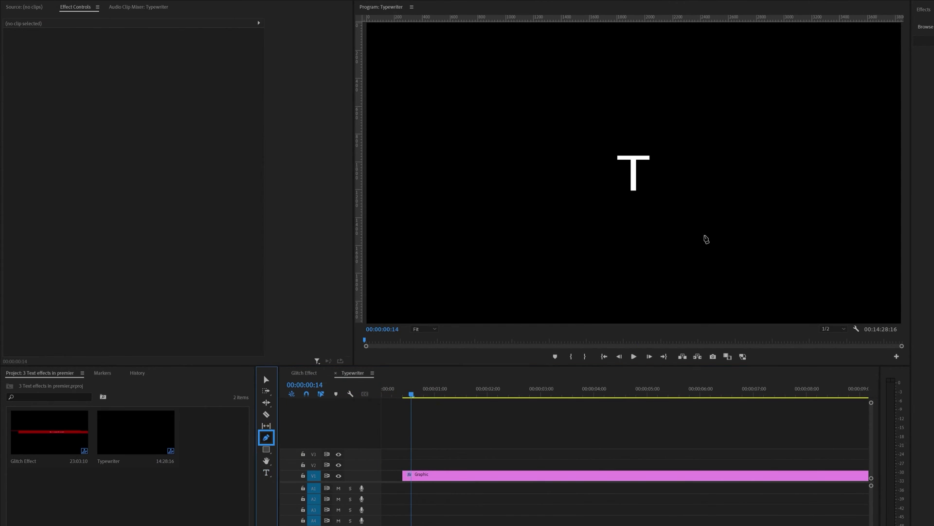
click(658, 155)
click(659, 192)
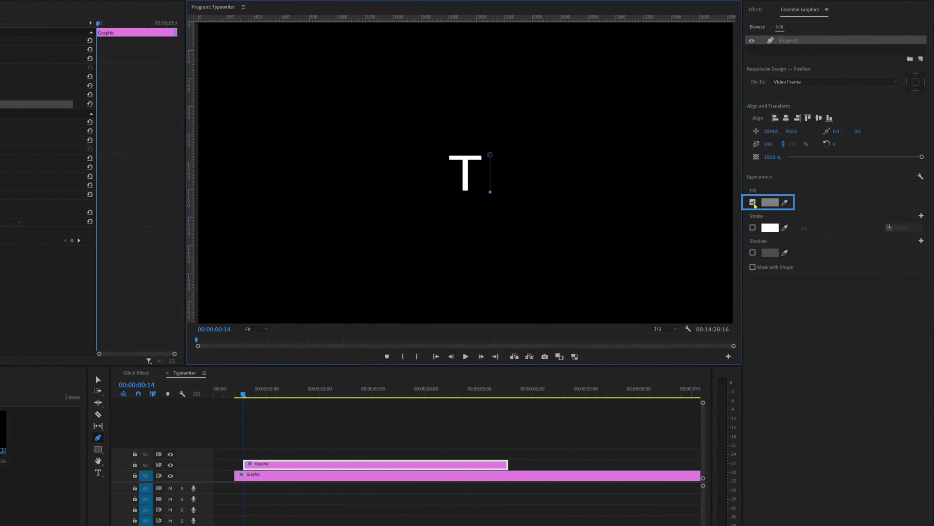
- Turn off the line's fill and give it a white outer stroke with a width of 12
click(753, 202)
click(753, 228)
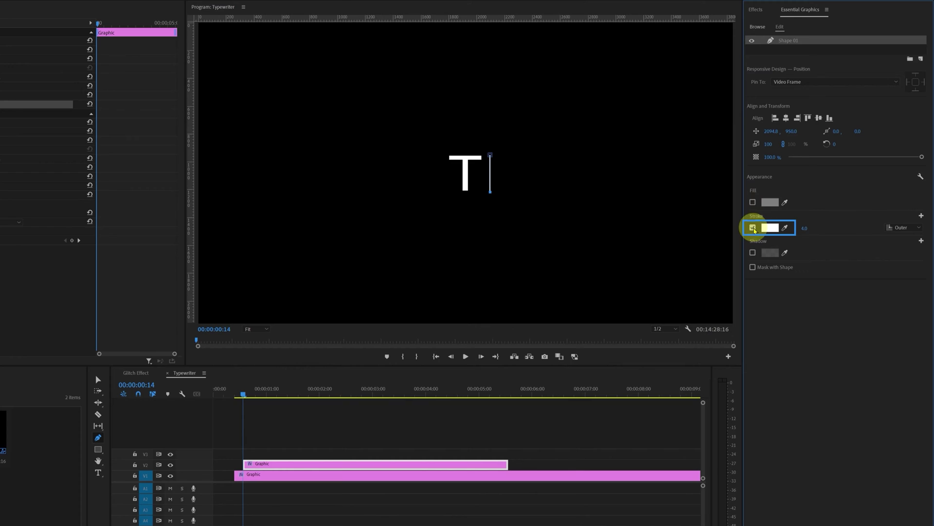
click(804, 228)
key(Return)
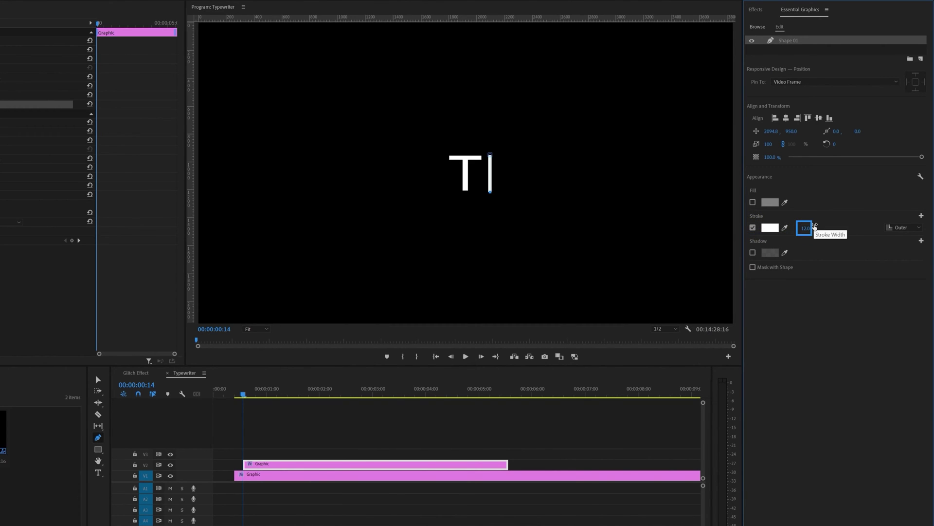
- Extend the cursor line clip to the end of the title clip and its start back to the beginning of the sequence
key(v)
click(253, 465)
key(minus)
key(minus)
key(minus)
key(minus)
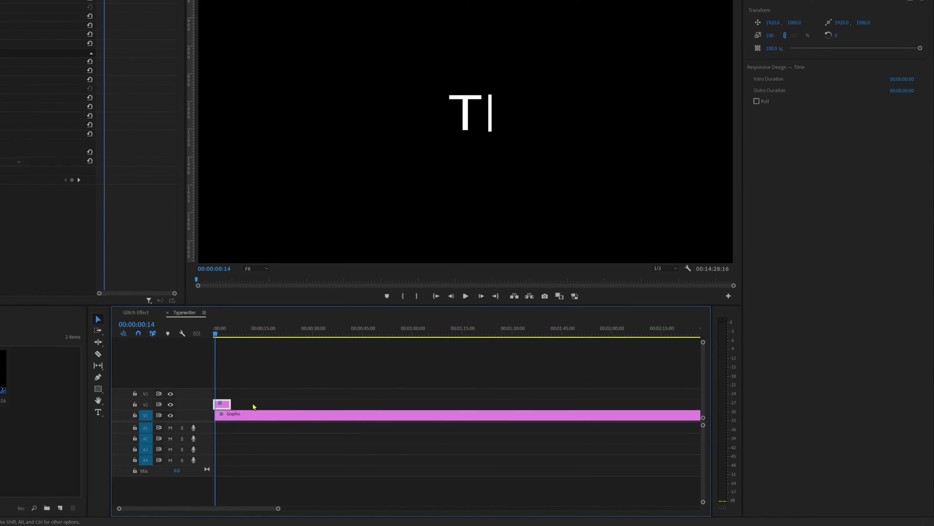
key(minus)
key(minus)
drag(218, 405, 550, 405)
key(minus)
drag(380, 405, 501, 414)
click(500, 403)
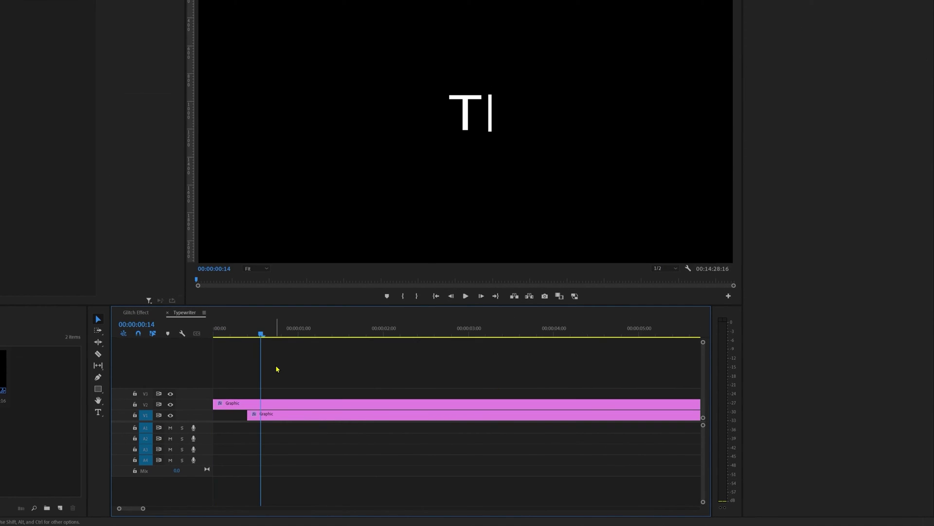
- Select the cursor line clip and turn on keyframing for its Vector Motion Position at 00:00:00:14
drag(277, 364, 296, 403)
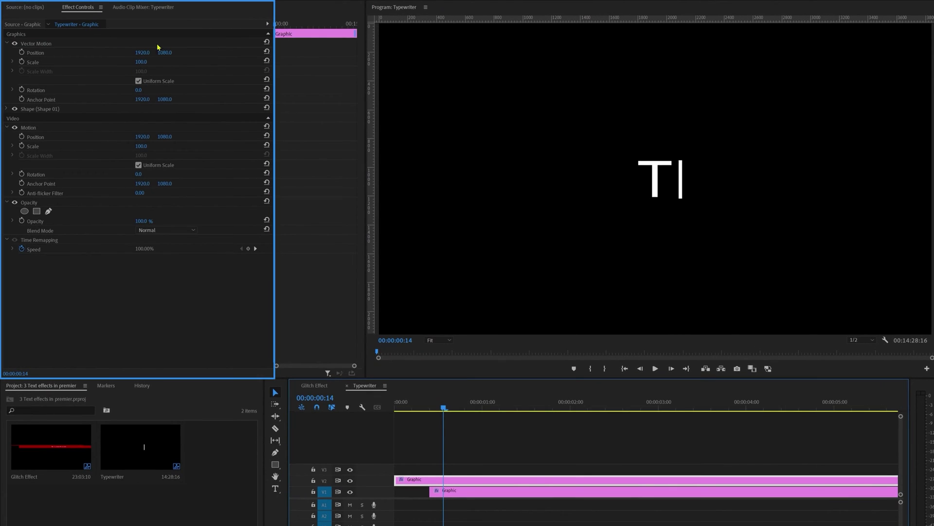
click(22, 56)
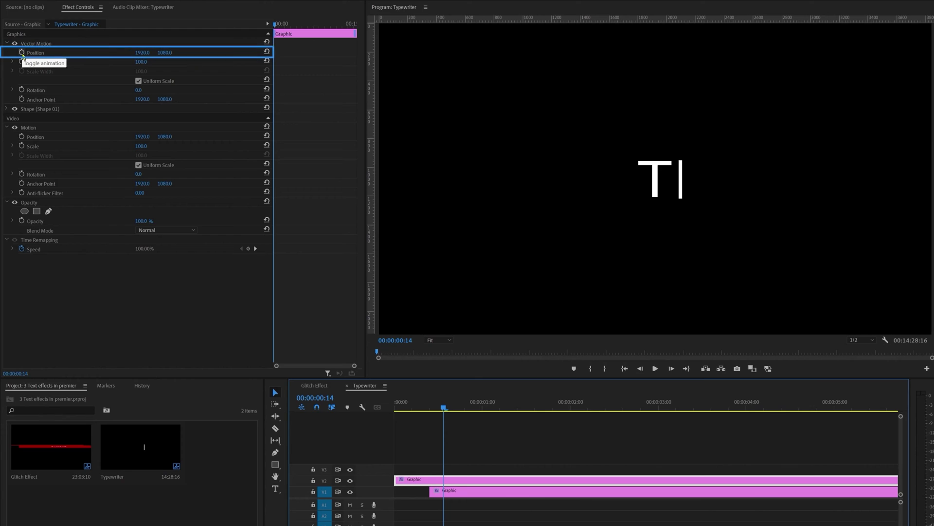
click(22, 54)
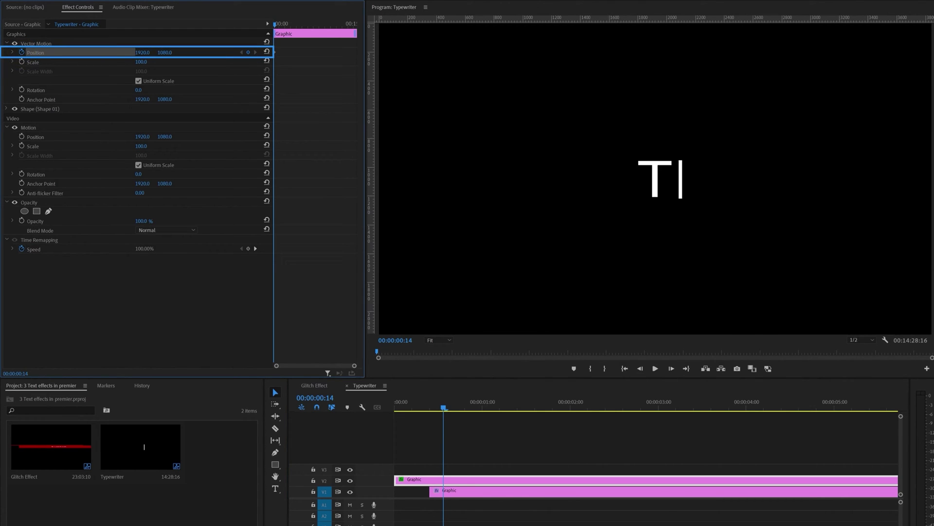
- Go back four frames and keyframe the cursor line's horizontal Position at 1750
key(Left)
key(Left)
key(Left)
key(Left)
click(144, 52)
key(shift+Down)
key(shift+Down)
key(shift+Down)
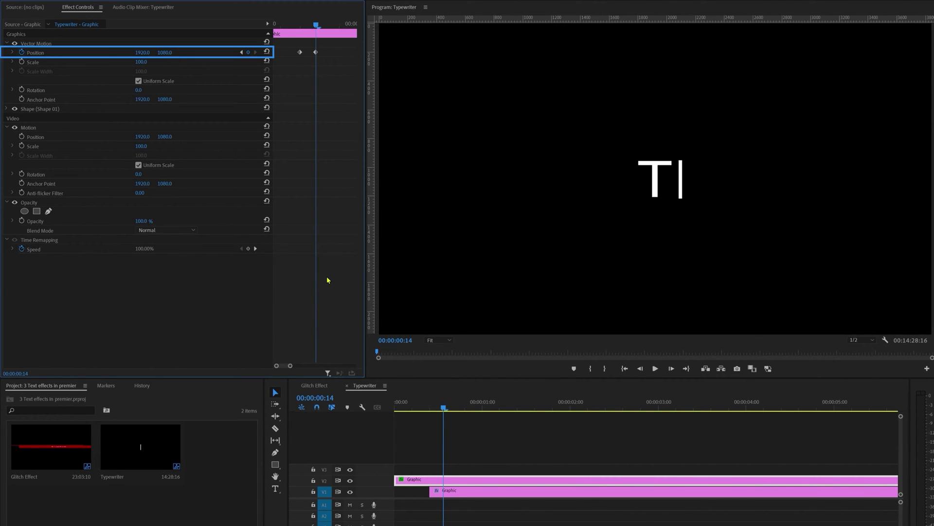
- Advance four frames to 00:00:00:18 and keyframe the cursor line's horizontal Position at 2021, just past the letter Y
click(316, 398)
text(+4)
key(Return)
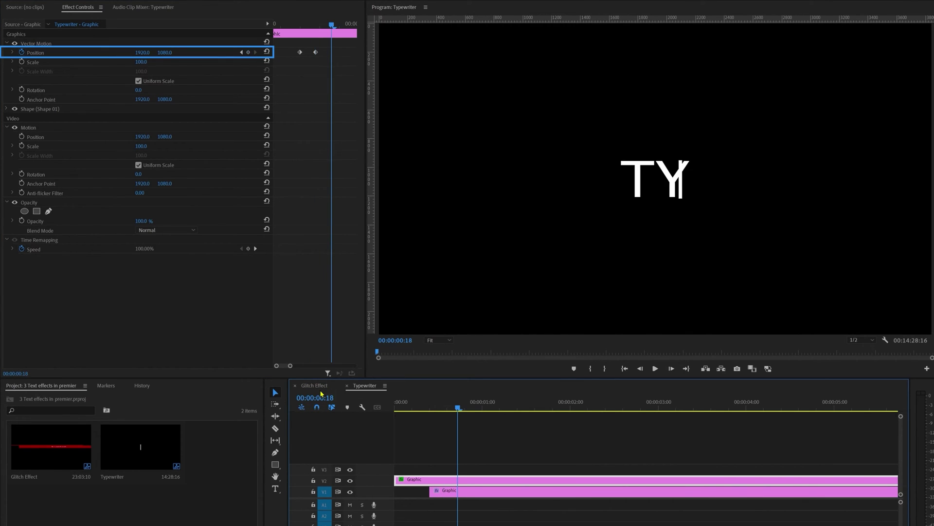
drag(141, 52, 200, 57)
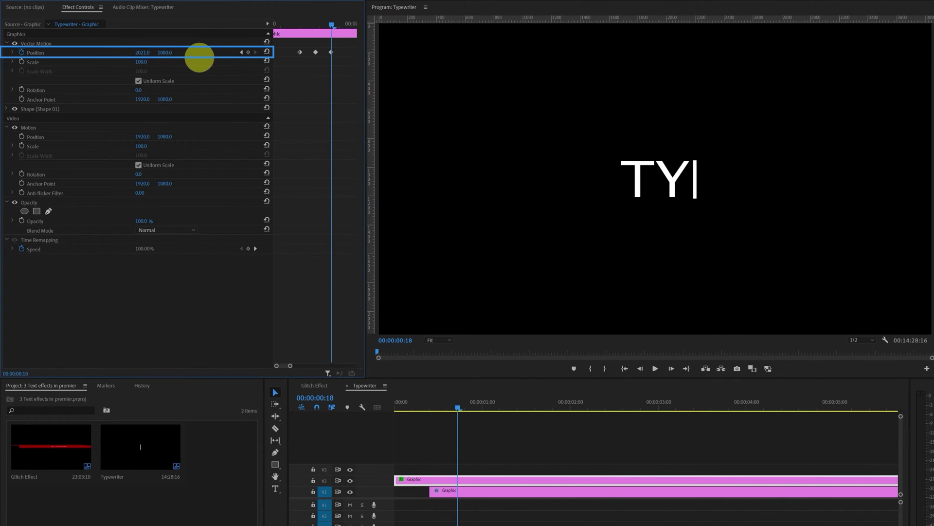
- Keep keyframing the cursor line's Position every four frames past each new letter, ending after TYPEWRITER at a horizontal value of 2980
key(Right)
key(Right)
key(Right)
key(Right)
drag(141, 53, 217, 63)
key(Right)
key(Right)
key(Right)
key(Right)
key(Right)
key(Right)
key(Right)
click(315, 112)
click(307, 52)
key(Right)
key(Right)
key(Right)
key(Right)
key(Right)
key(Right)
key(Right)
key(Right)
key(Right)
key(Right)
key(Right)
key(Right)
key(Right)
key(Right)
key(Right)
key(Right)
key(Right)
key(Right)
key(Right)
key(Right)
key(Right)
key(Right)
key(Right)
key(Right)
- Select all Position keyframes of the cursor line and set their temporal interpolation to Hold
key(minus)
key(minus)
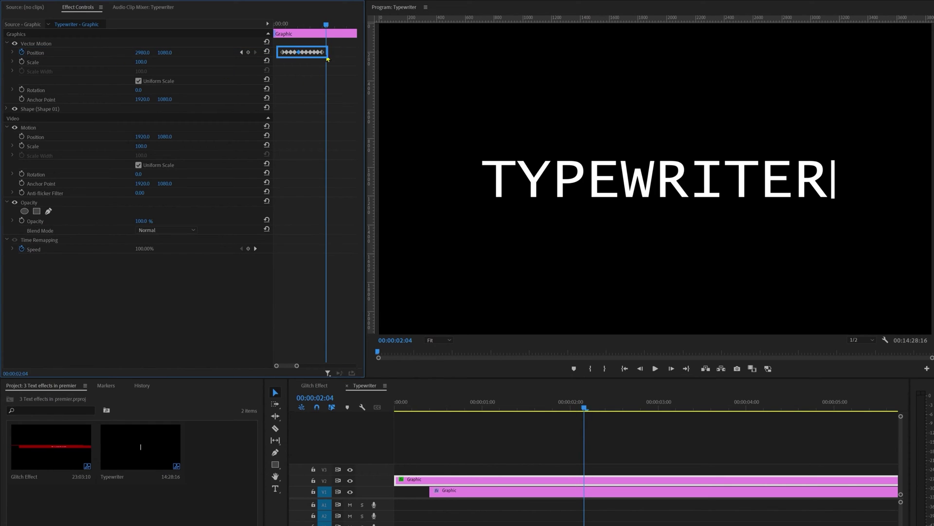
drag(334, 48, 267, 83)
right_click(322, 55)
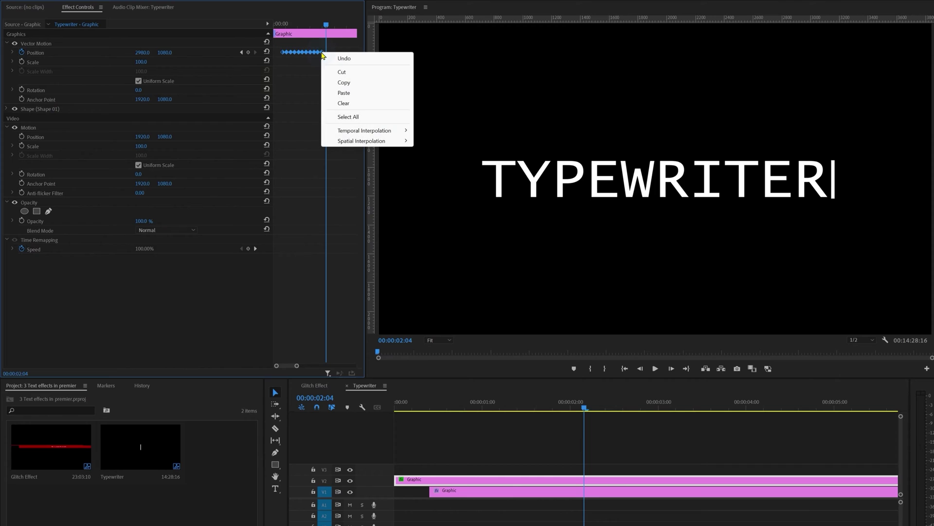
mouse_move(340, 130)
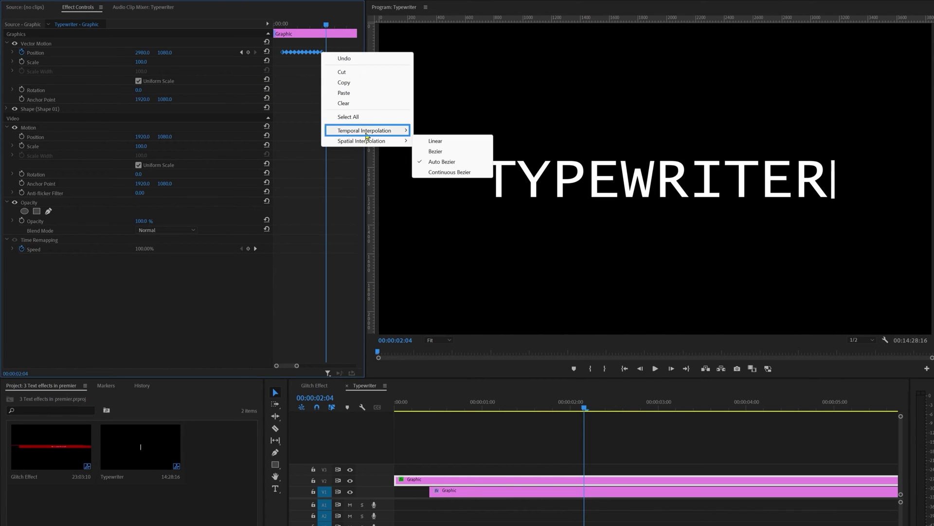
click(435, 172)
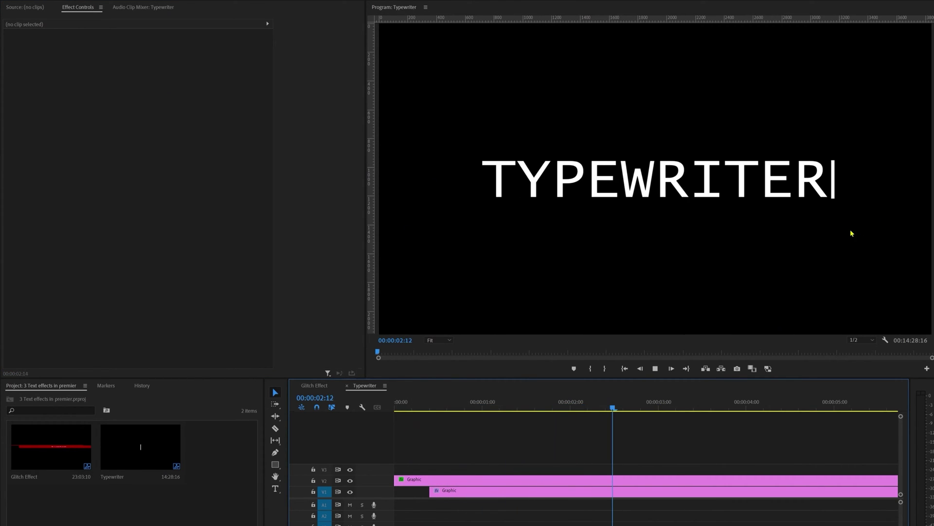
- Select the cursor line clip at the start of the sequence and turn on Opacity keyframing at 100%
click(843, 189)
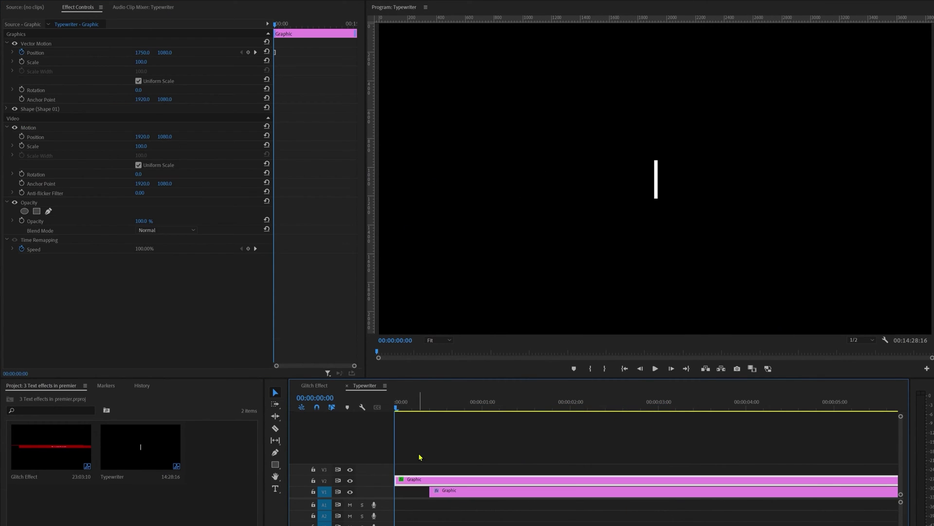
drag(419, 452, 396, 484)
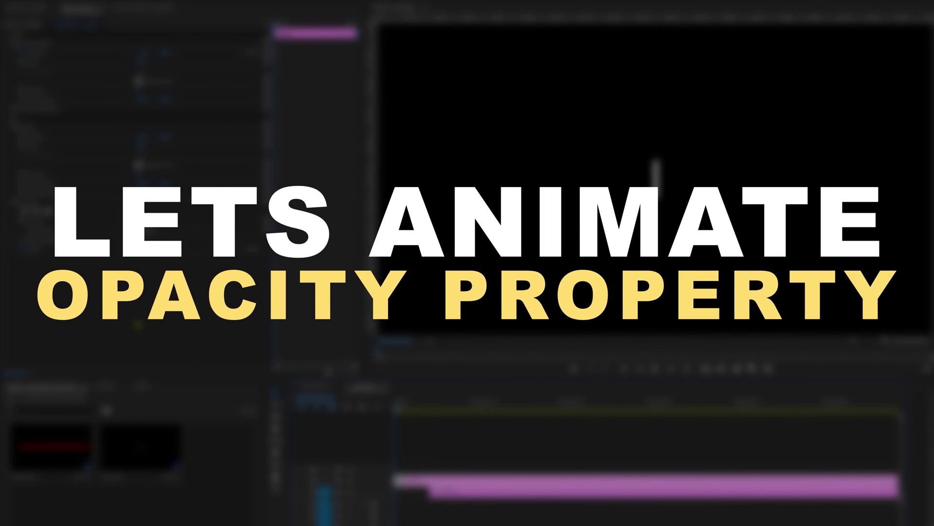
click(136, 321)
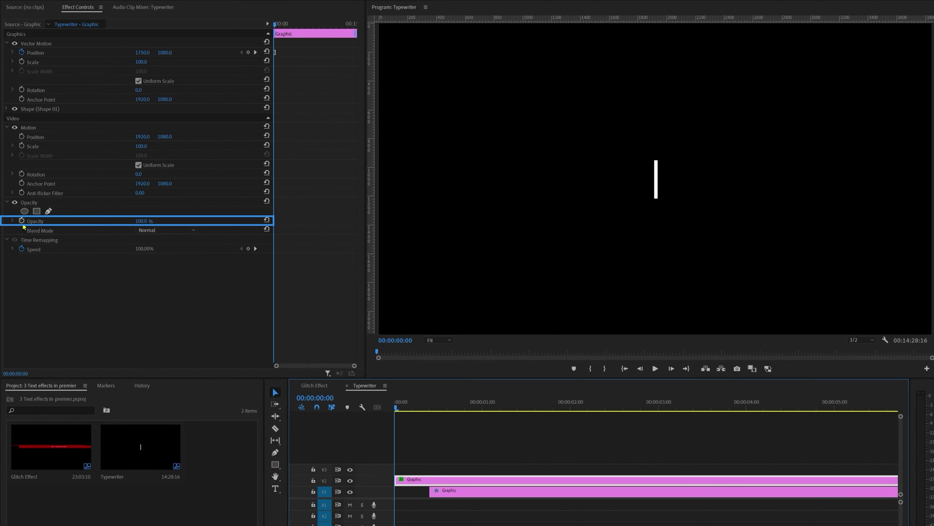
click(22, 222)
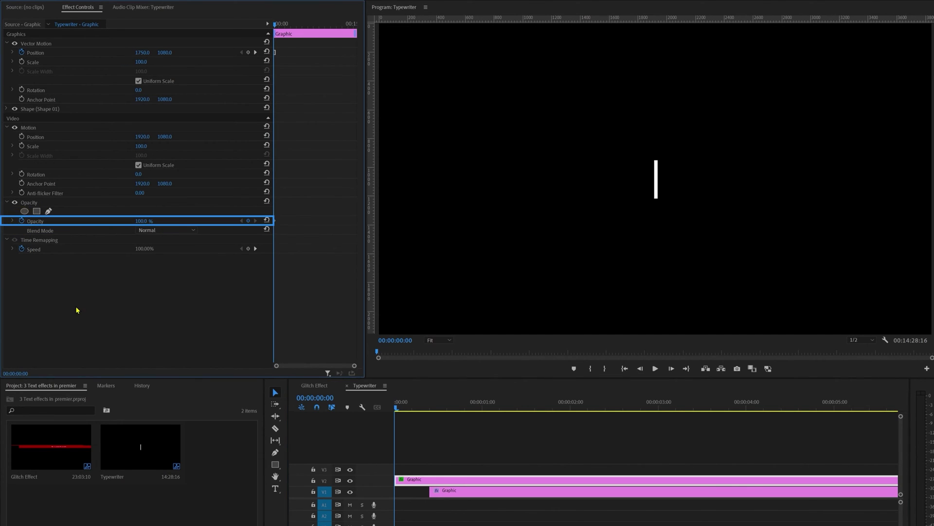
- Advance six frames to 00:00:00:06 and keyframe the cursor line's Opacity at 0%
click(326, 398)
text(+6)
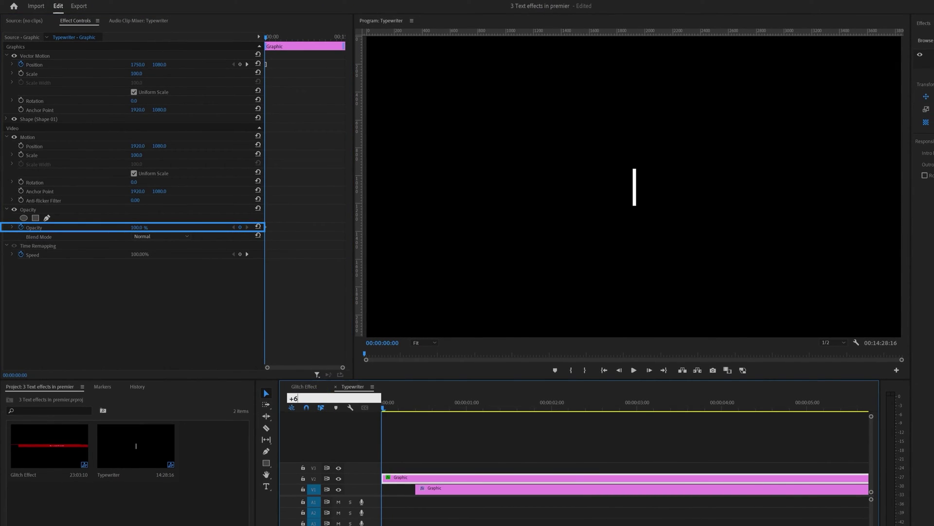
key(Return)
click(141, 227)
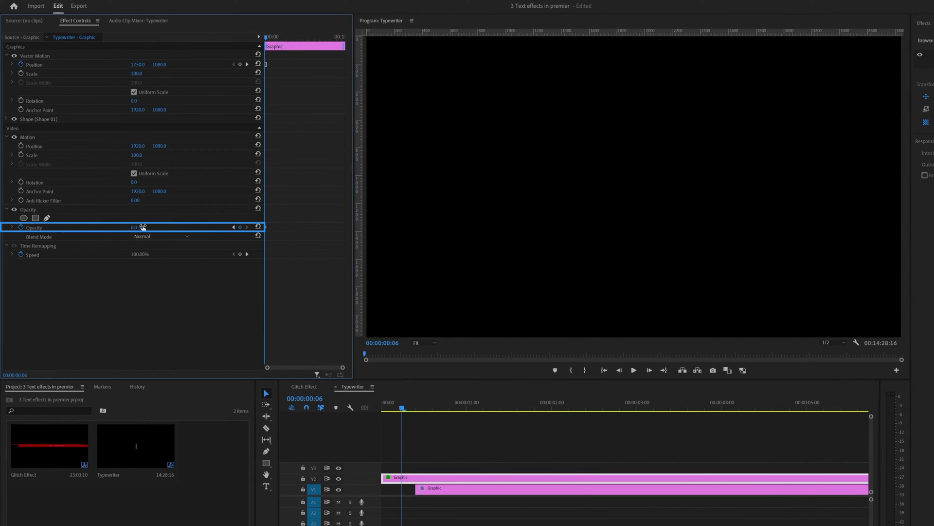
- Advance six more frames to 00:00:00:12 and keyframe the cursor line's Opacity back at 100%
click(306, 398)
text(+6)
key(Return)
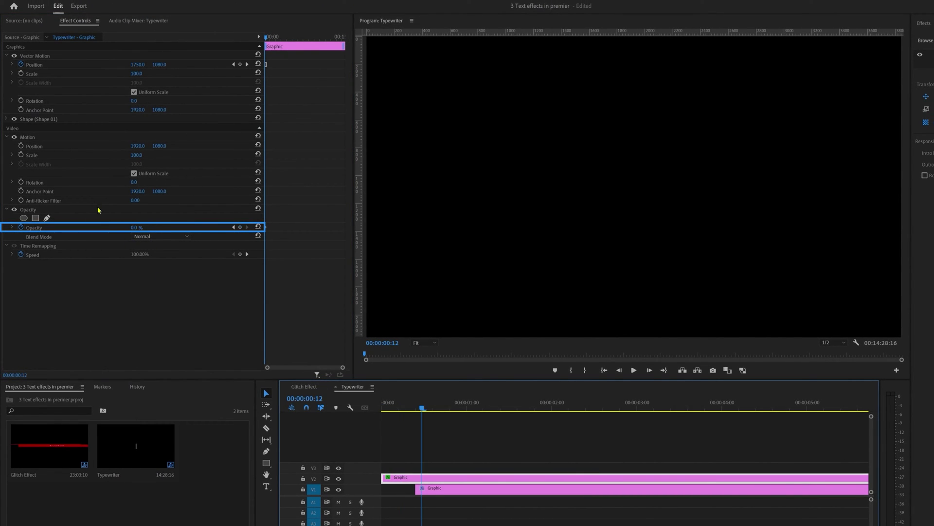
drag(138, 228, 451, 251)
- Select the three Opacity keyframes of the cursor line and set their interpolation to Hold
key(=)
key(=)
key(=)
click(302, 218)
drag(301, 218, 233, 258)
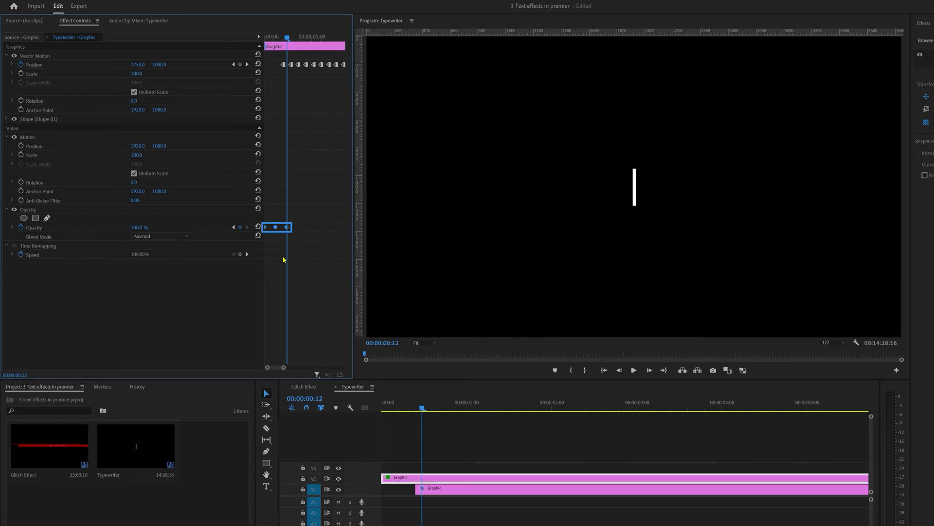
right_click(276, 228)
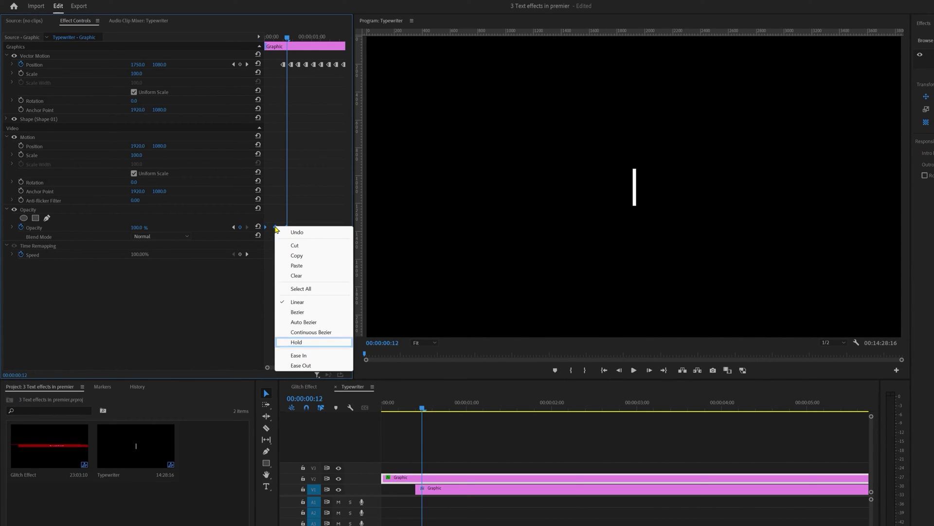
click(310, 343)
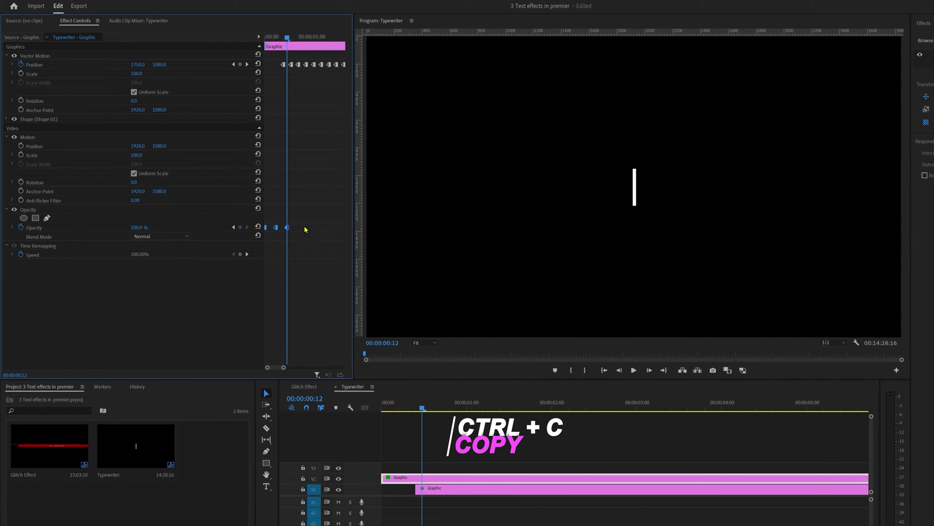
- Copy the Opacity keyframes and paste them repeatedly further along the clip so that the cursor line keeps blinking
key(ctrl+v)
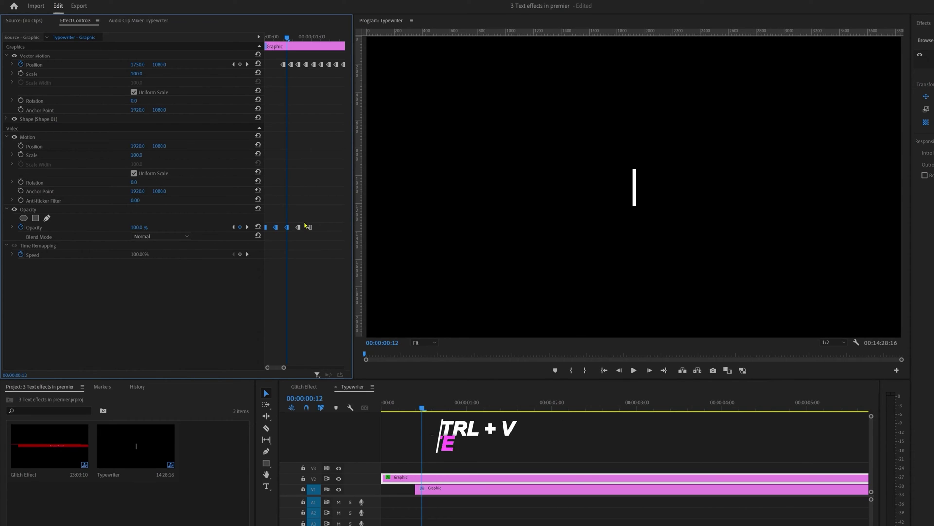
drag(319, 219, 243, 254)
drag(308, 43, 312, 46)
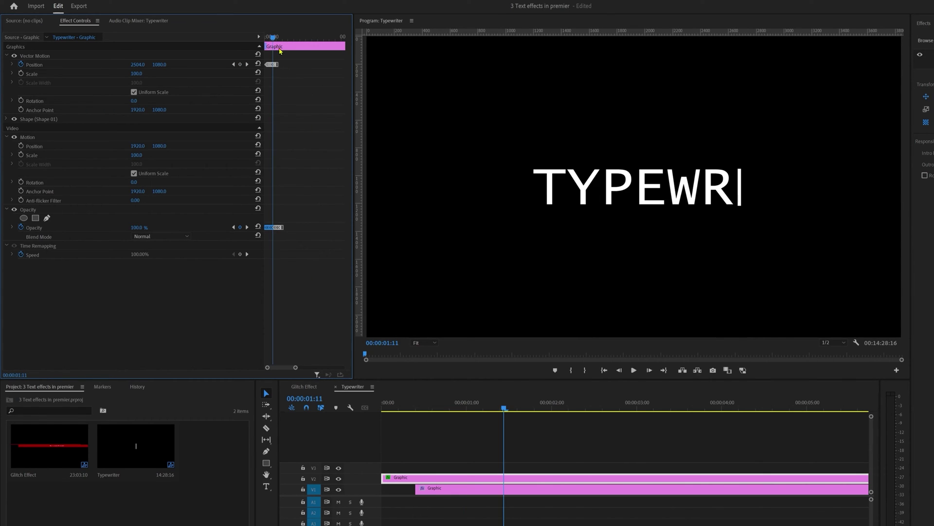
mouse_move(276, 42)
mouse_down()
mouse_move(302, 39)
mouse_move(287, 40)
mouse_up()
drag(301, 224, 215, 272)
key(ctrl+c)
key(ctrl+v)
- Play the typewriter animation from the start of the sequence to check the moving, blinking cursor
drag(279, 38, 264, 39)
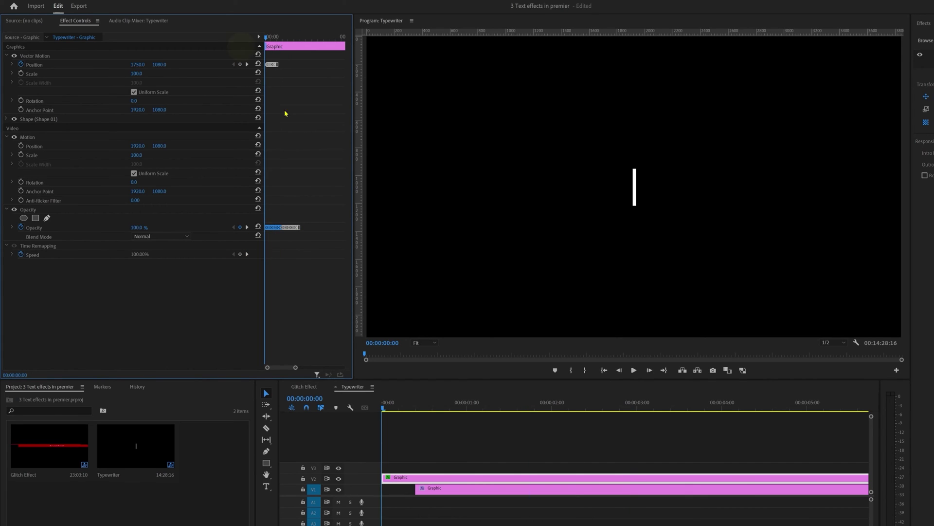
click(390, 433)
key(space)
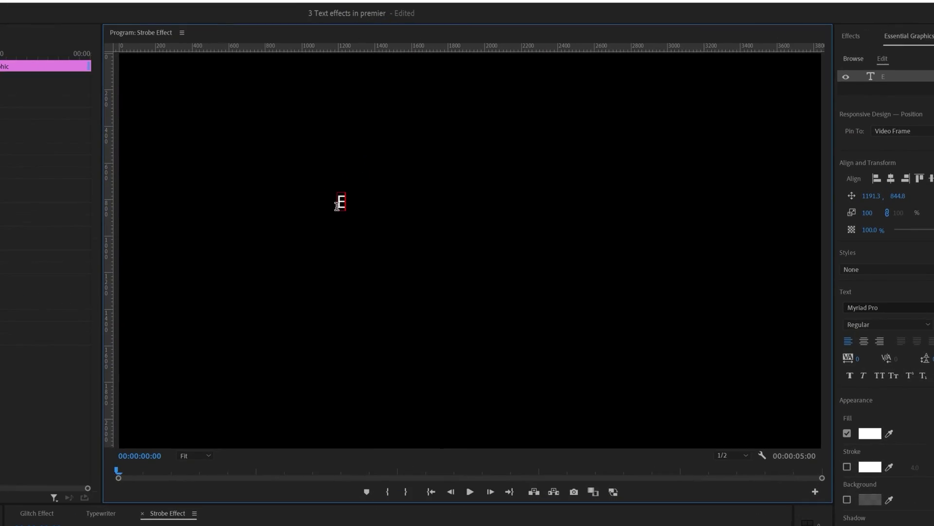
- Enter the title Epidemic in the Strobe Effect sequence, center-align its text and set it to All Caps
text(emic)
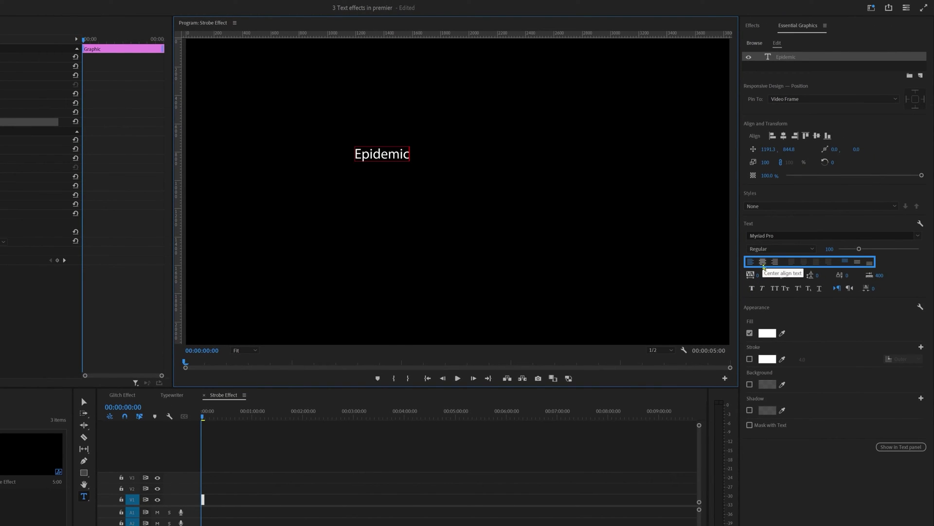
click(762, 262)
double_click(345, 153)
click(774, 288)
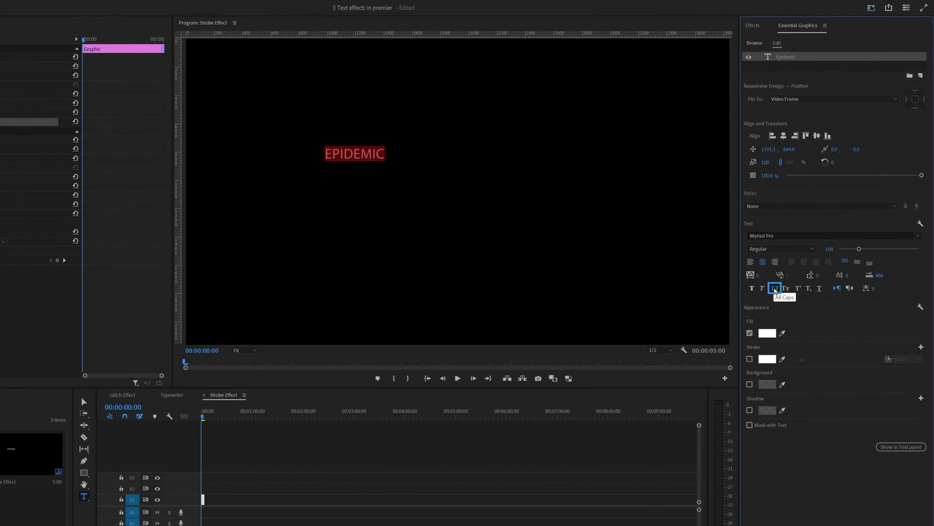
- Center the EPIDEMIC title horizontally and vertically in the frame and set its font size to 400
click(783, 136)
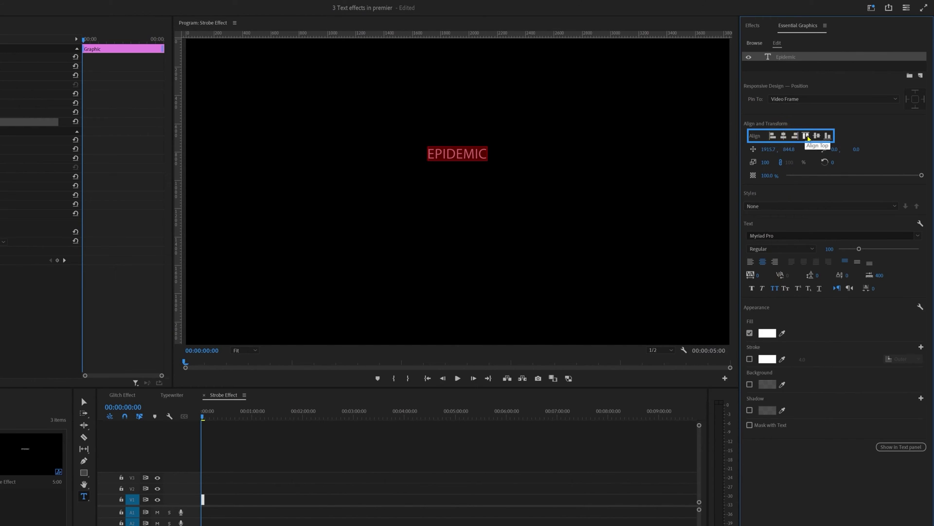
click(816, 136)
drag(859, 249, 918, 249)
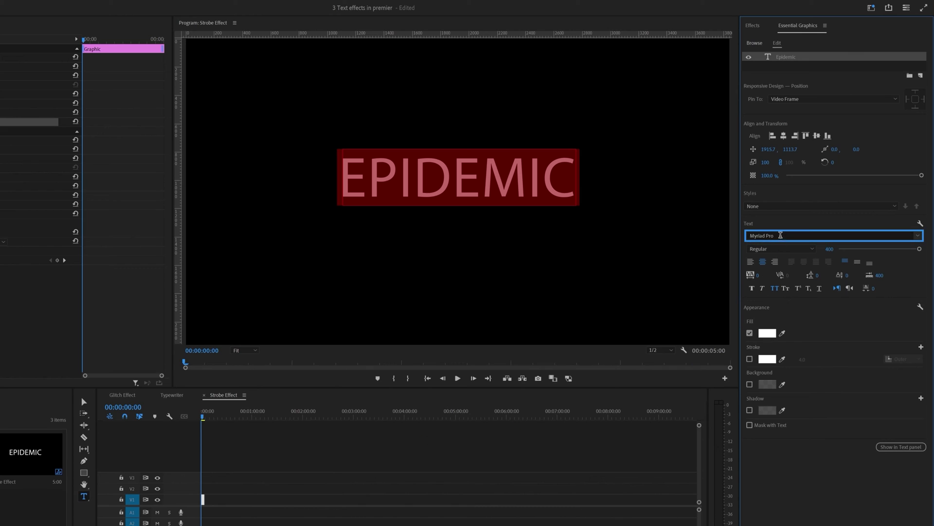
- Change the EPIDEMIC title's font to Good Times Regular
click(782, 234)
text(good ti)
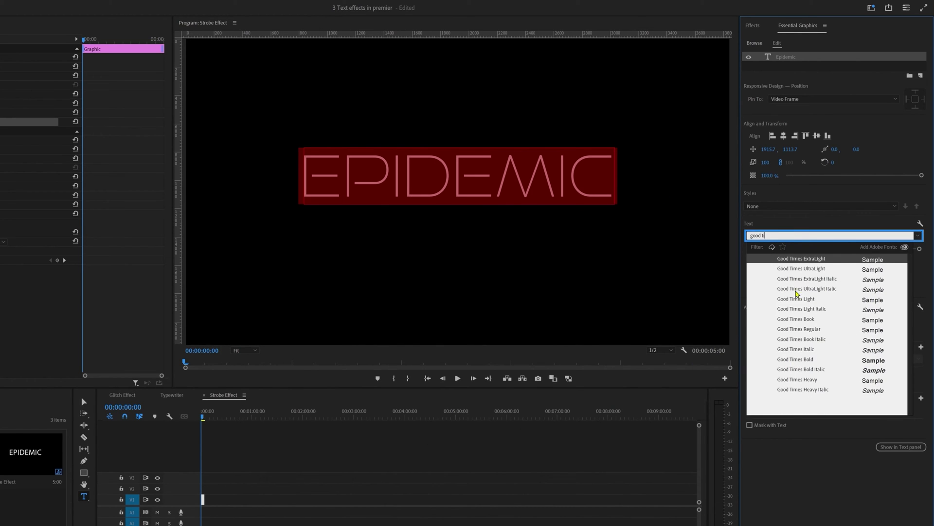
click(796, 330)
- Lengthen the Epidemic clip on V1 to about 18 minutes 30 seconds
click(213, 511)
drag(221, 469, 708, 469)
key(minus)
drag(461, 469, 574, 465)
drag(605, 409, 717, 410)
drag(344, 363, 261, 410)
key(equal)
key(equal)
key(equal)
key(equal)
key(equal)
key(equal)
key(equal)
key(equal)
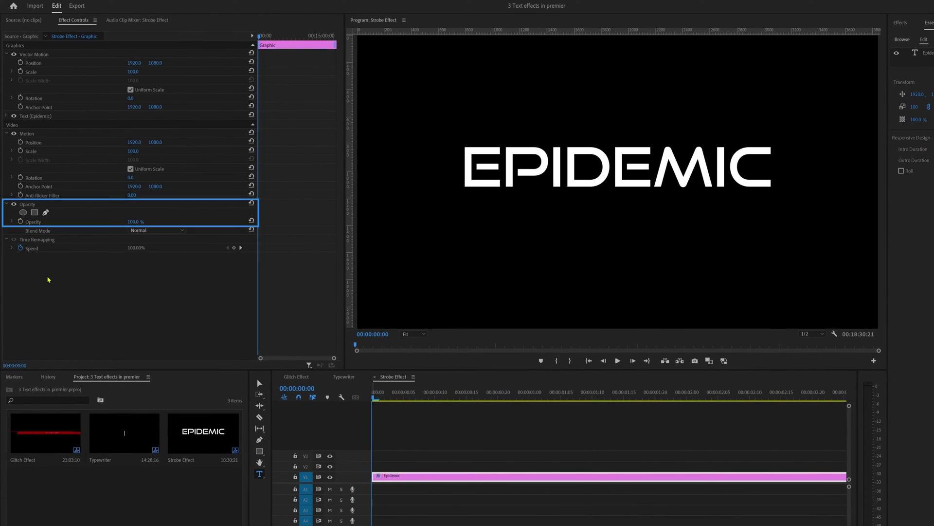
- Start animating the title's Opacity at the beginning of the clip and add a 100% keyframe at 00:00:00:08
click(20, 222)
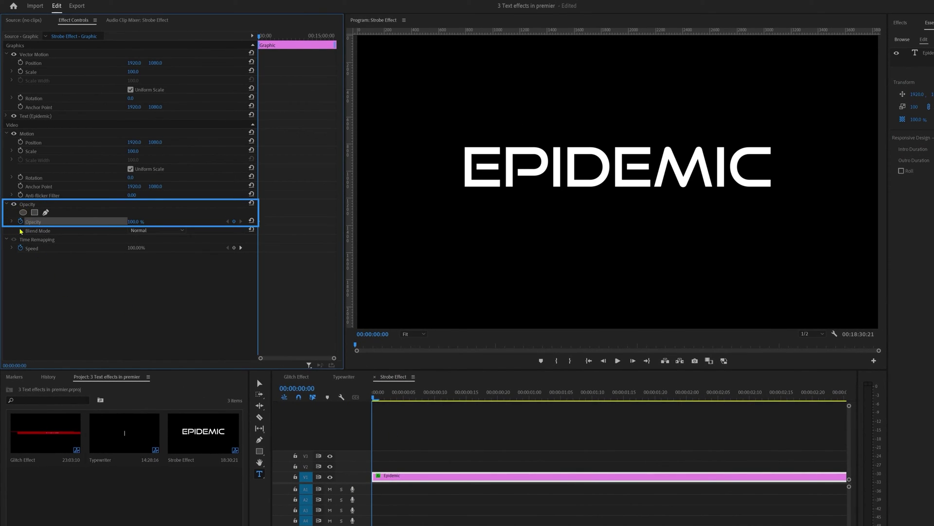
click(292, 387)
text(8)
key(Return)
click(234, 221)
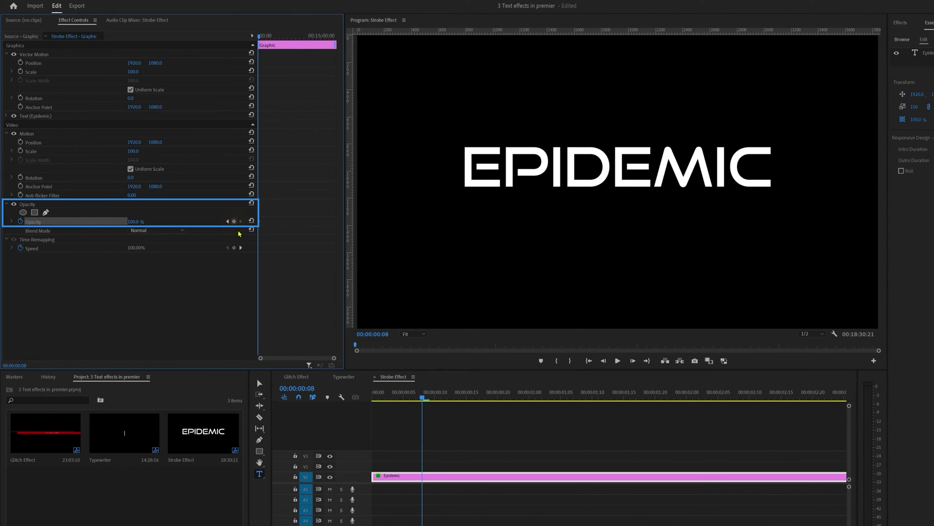
- Set the Opacity keyframe at the start of the clip to 0%
drag(417, 398, 338, 405)
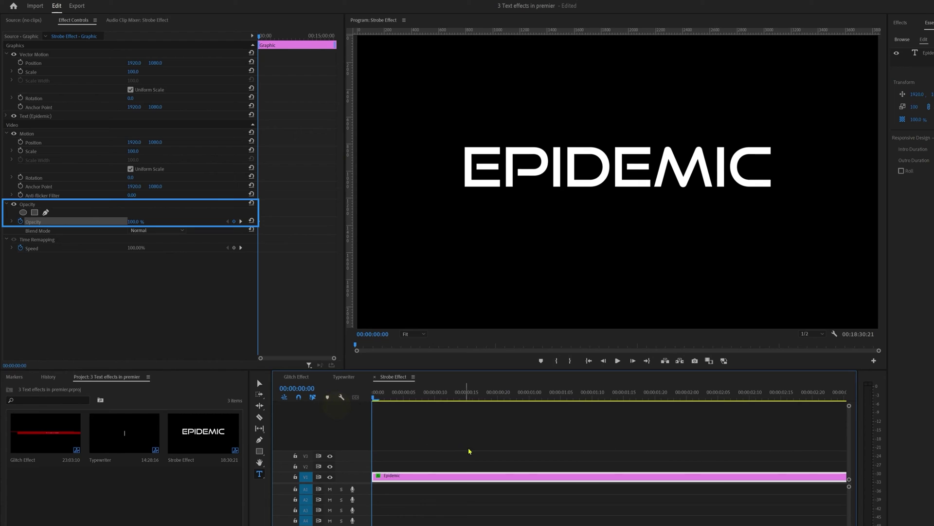
key(equal)
click(293, 282)
key(equal)
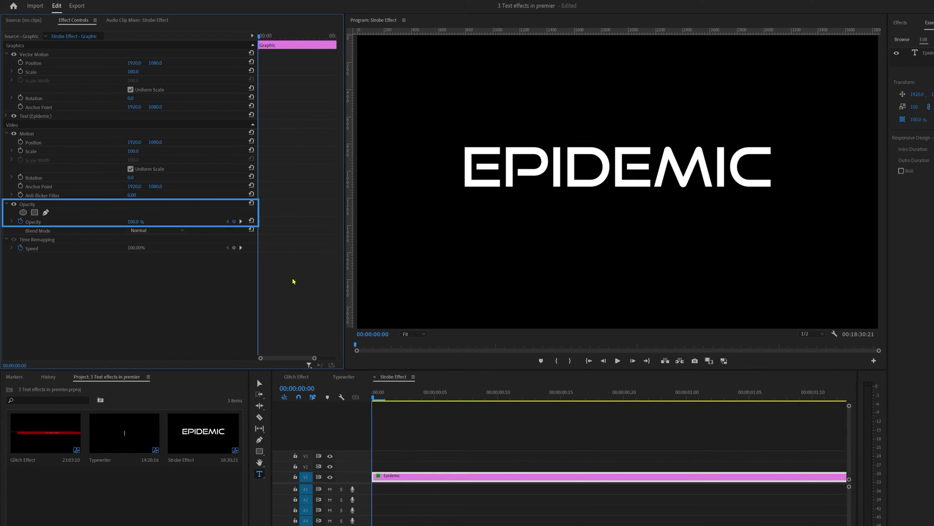
click(137, 222)
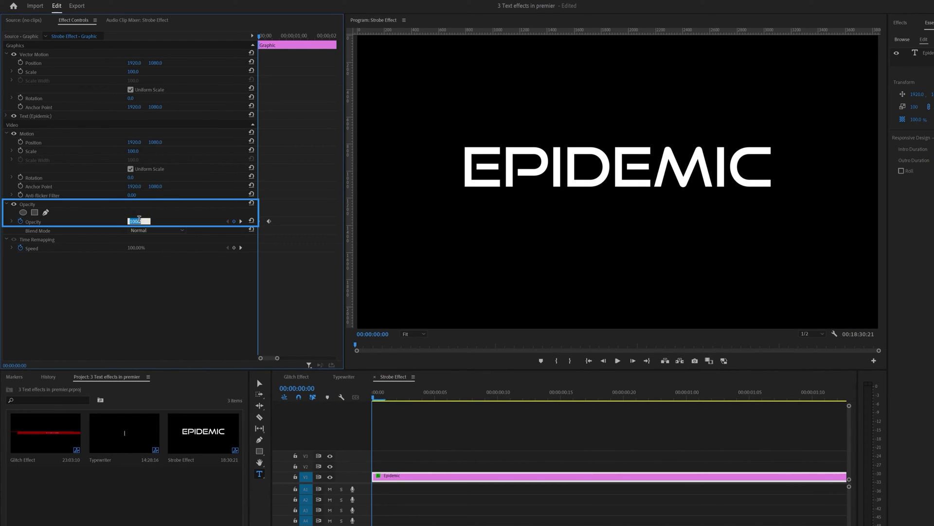
text(0)
key(Return)
- Add an Opacity keyframe of 0% at 00:00:00:16
drag(267, 42, 271, 45)
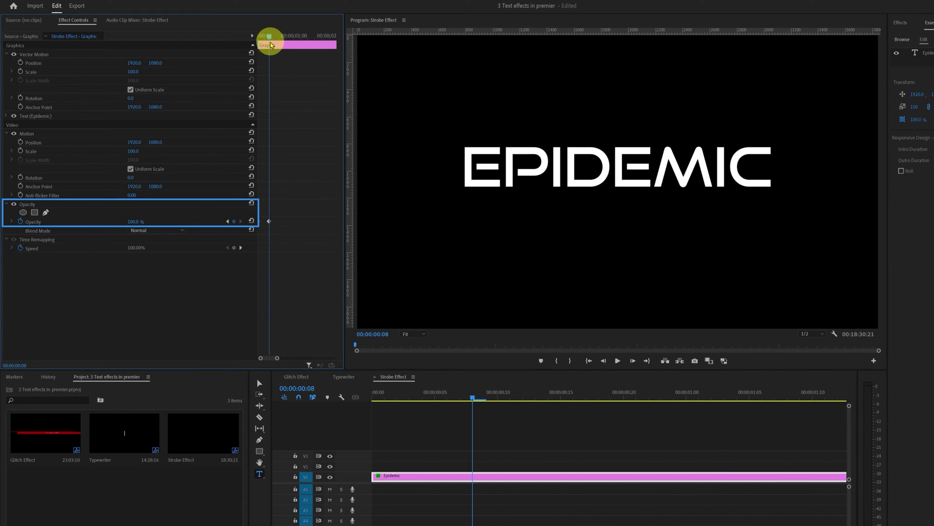
click(292, 388)
text(16)
key(Return)
drag(137, 222, 117, 224)
- Change the interpolation of all three Opacity keyframes to Hold
drag(298, 211, 223, 254)
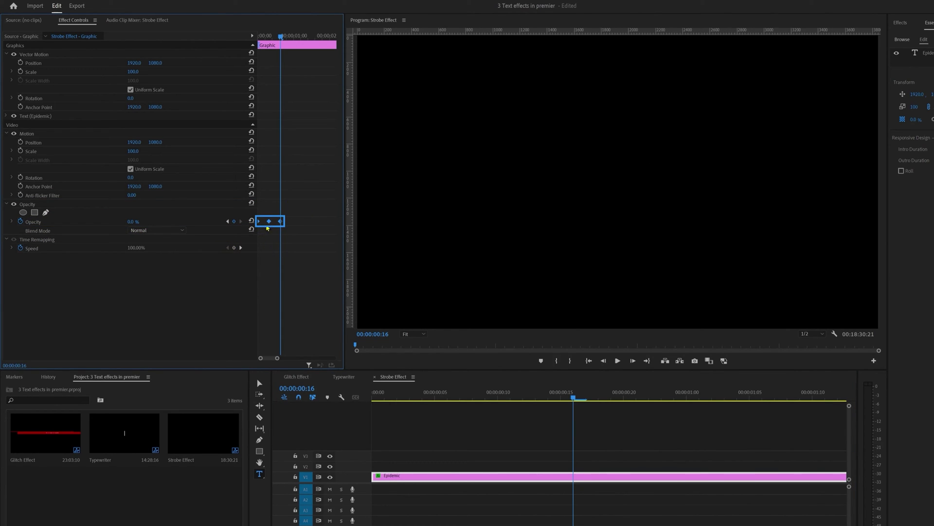
right_click(269, 225)
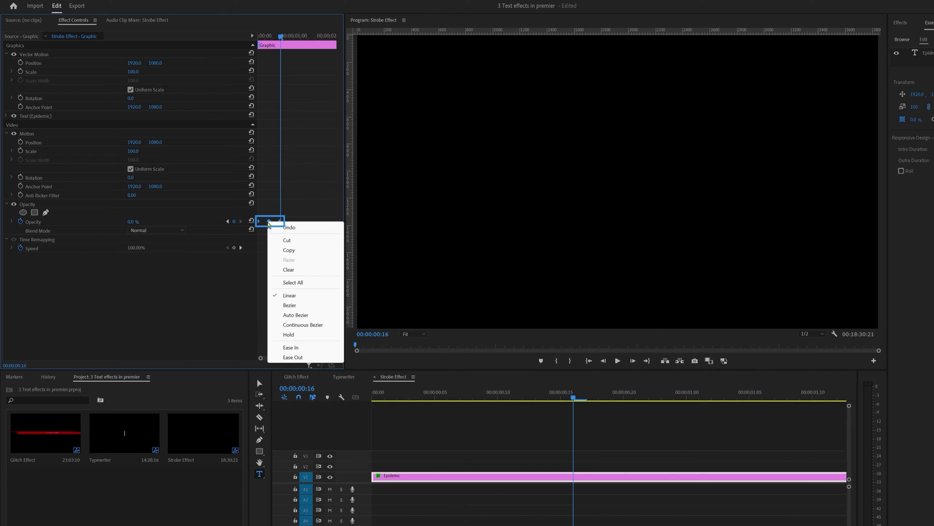
click(302, 335)
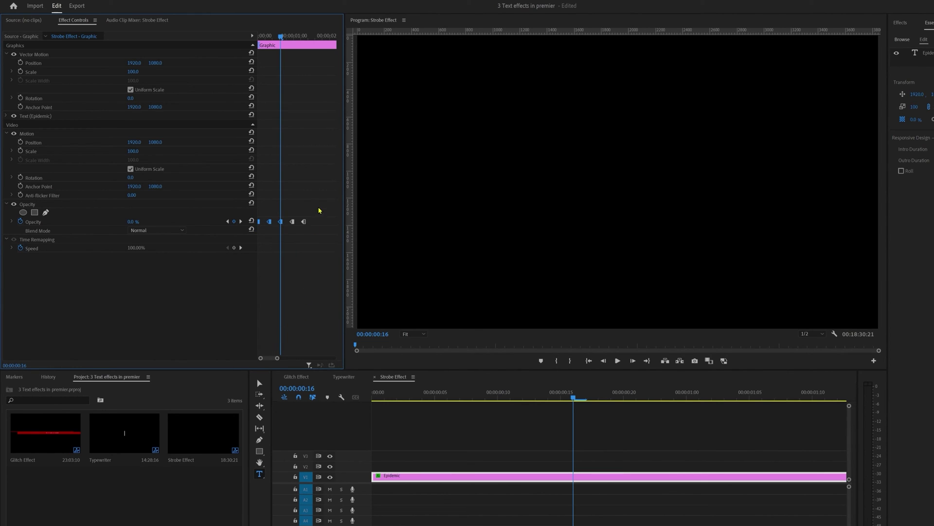
- Repeat the Opacity keyframes further along the clip so that the title keeps flashing
drag(293, 40, 306, 40)
key(minus)
drag(296, 216, 244, 237)
- Play the Strobe Effect sequence from the start to check the flashing title
click(412, 427)
key(Home)
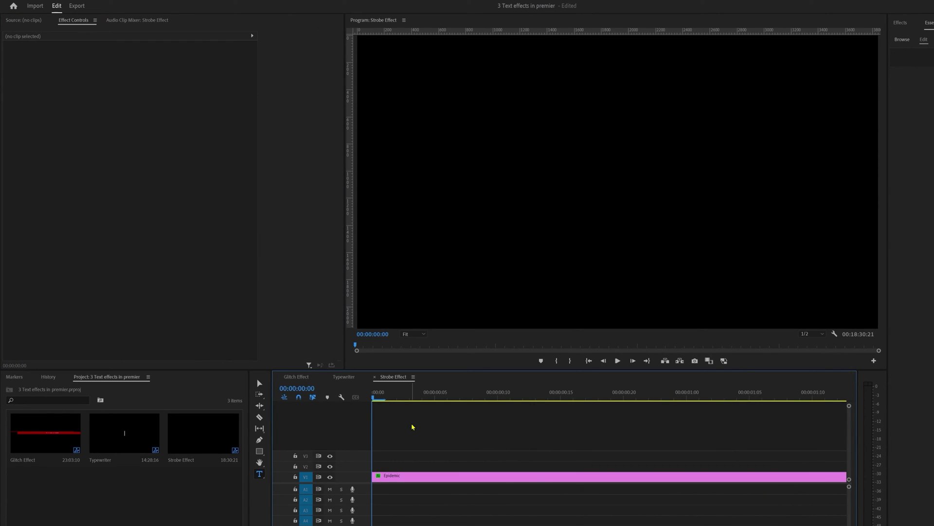
key(space)
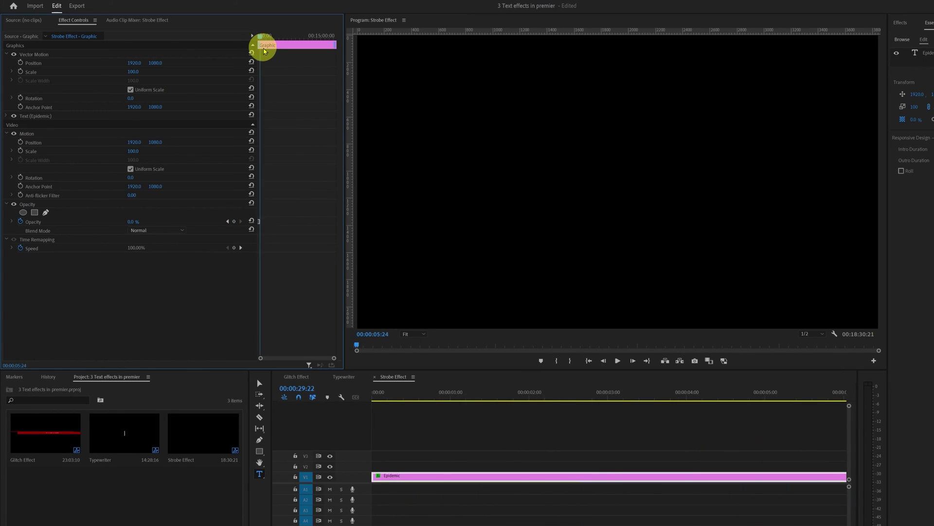
- Add an Opacity keyframe of 100% at 00:00:02:19, after the last flash
click(263, 39)
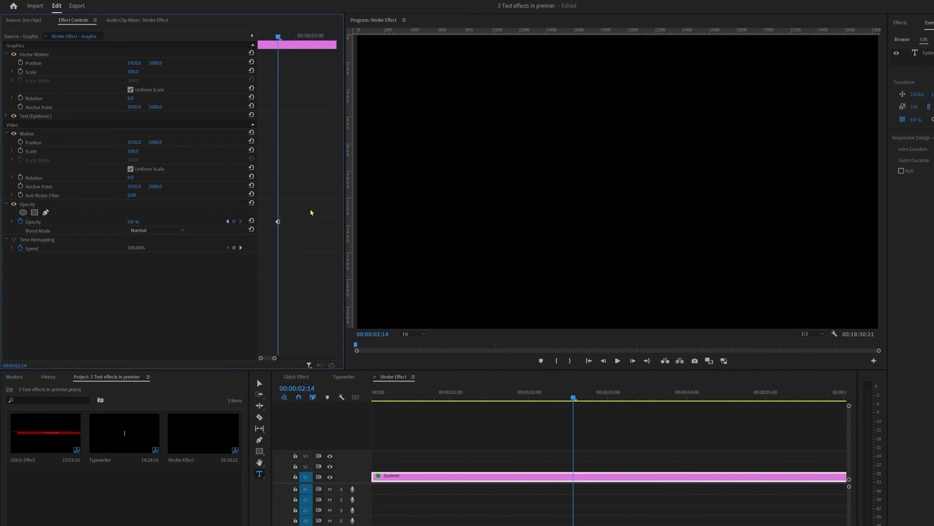
drag(133, 222, 361, 233)
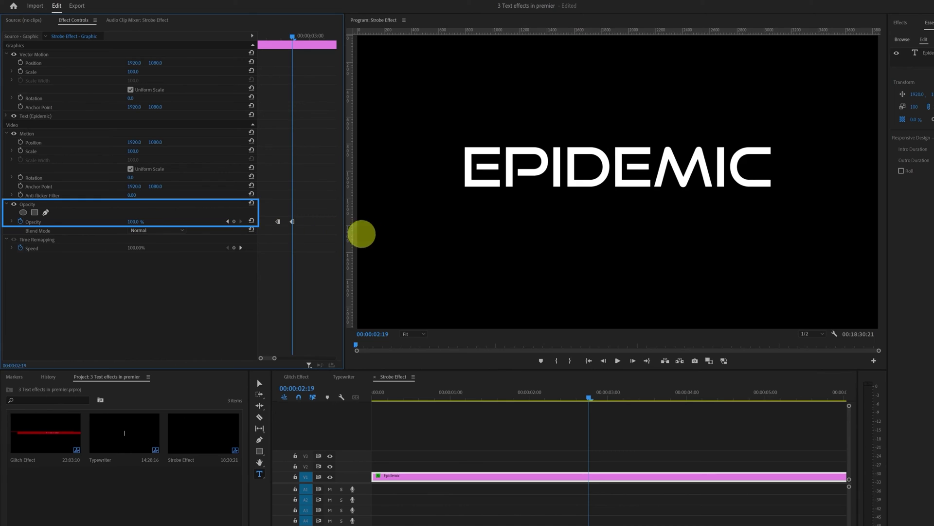
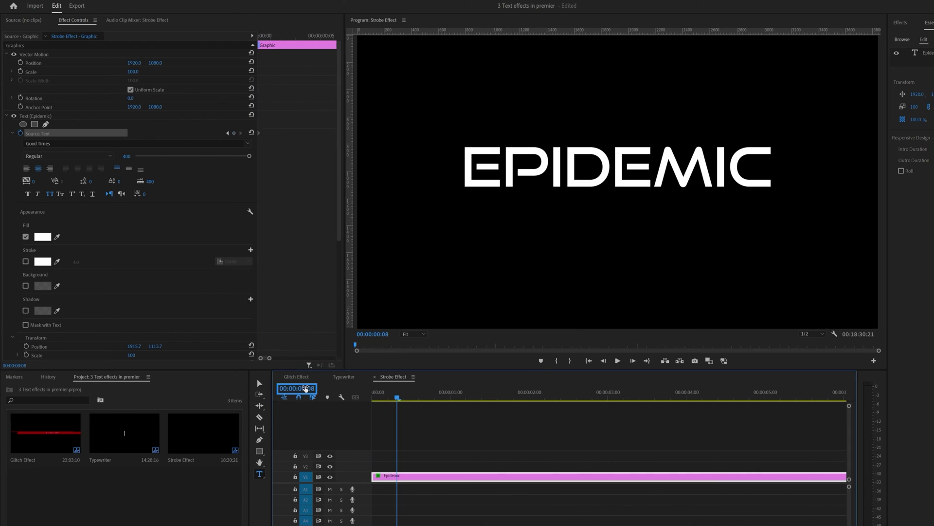
- Add a Source Text keyframe at 00:00:00:08 and set the title's tracking to 150 at 00:00:00:24
click(234, 135)
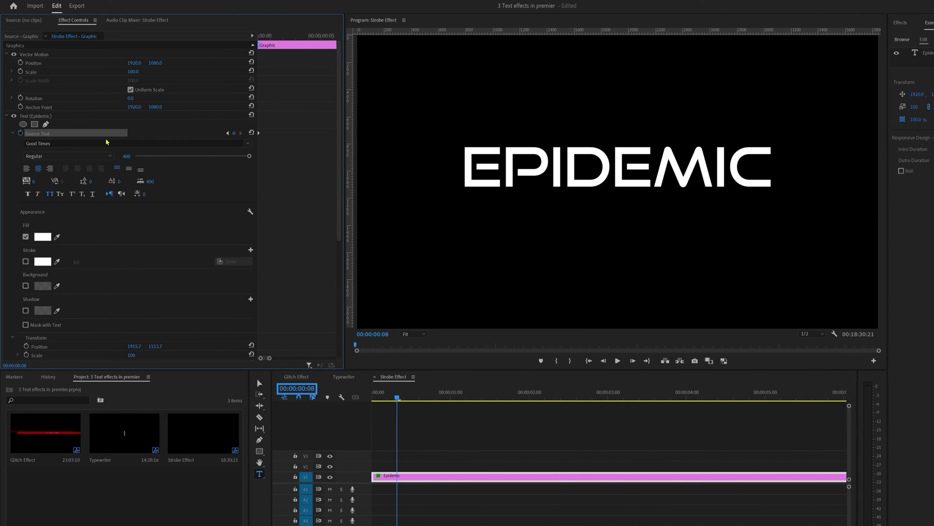
click(297, 389)
text(24)
key(Return)
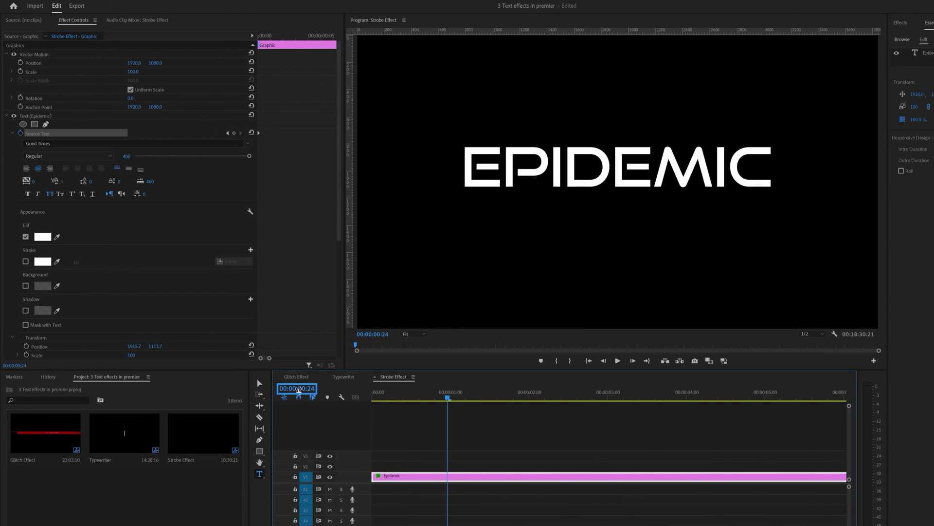
key(Tab)
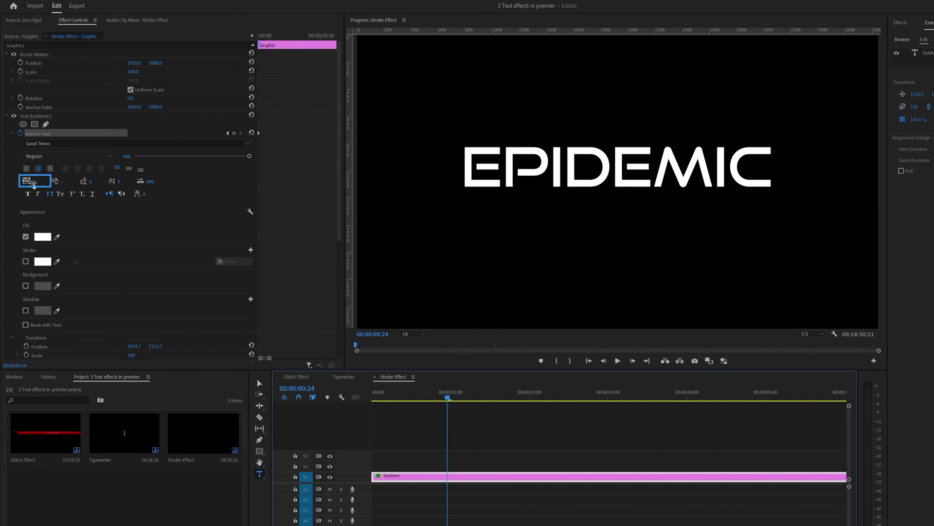
click(33, 182)
text(150)
- Set the title's tracking to 300 at 00:00:01:15
click(306, 389)
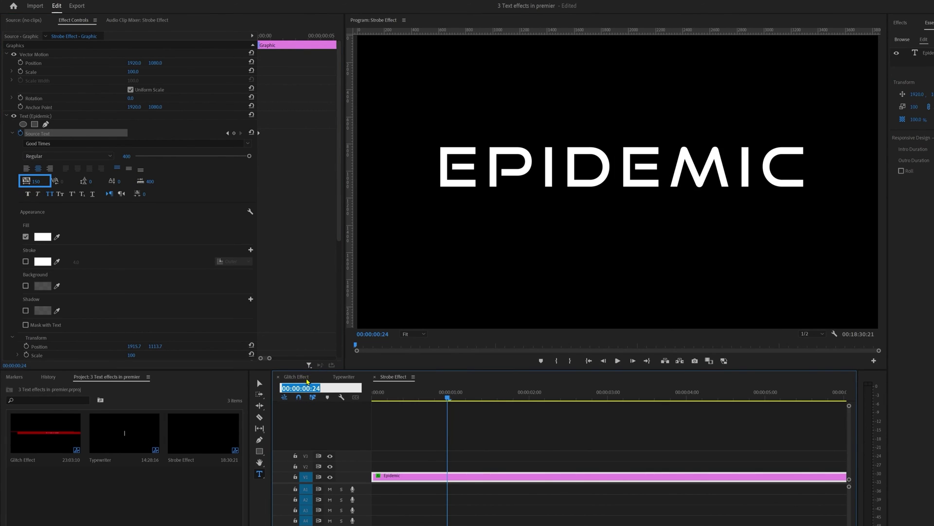
text(115)
key(Return)
click(40, 181)
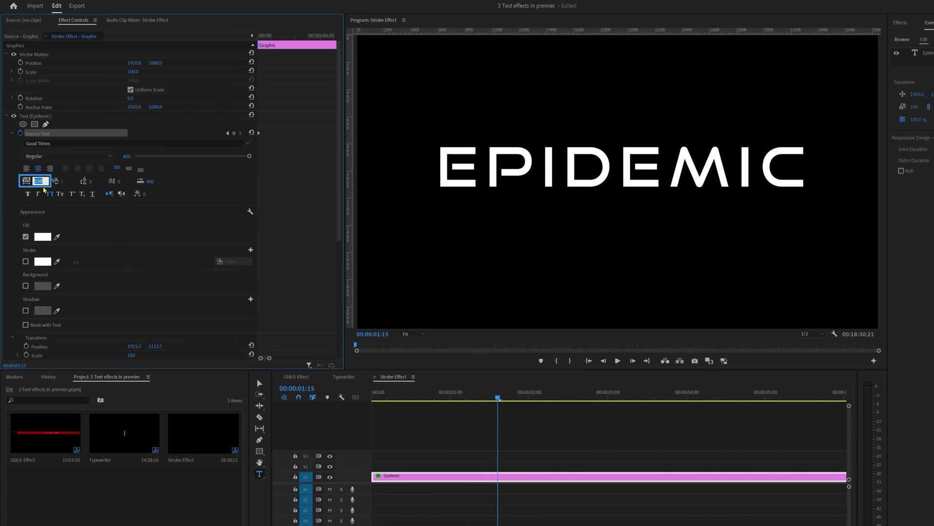
text(300)
key(Return)
- Set the title's tracking to 400 at 00:00:02:06, 16 frames further on
click(296, 388)
text(+16)
key(Return)
click(38, 181)
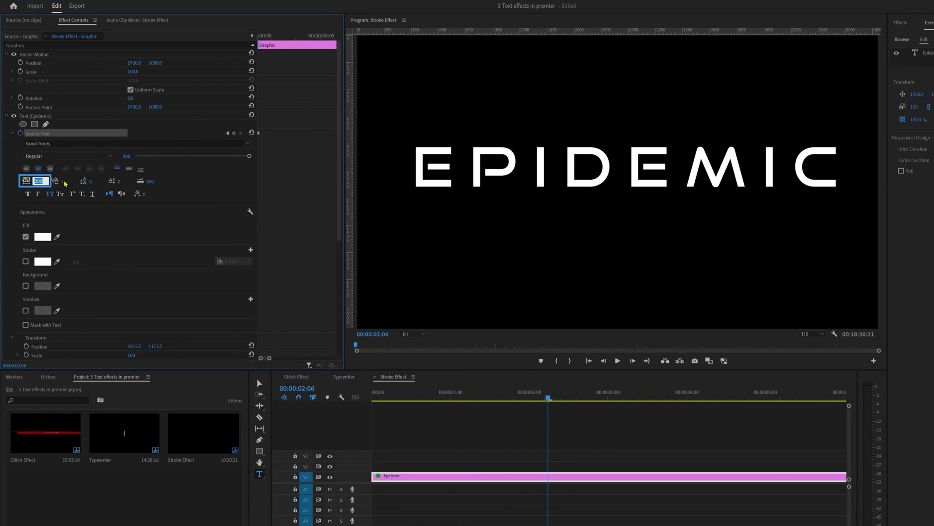
text(400)
key(Return)
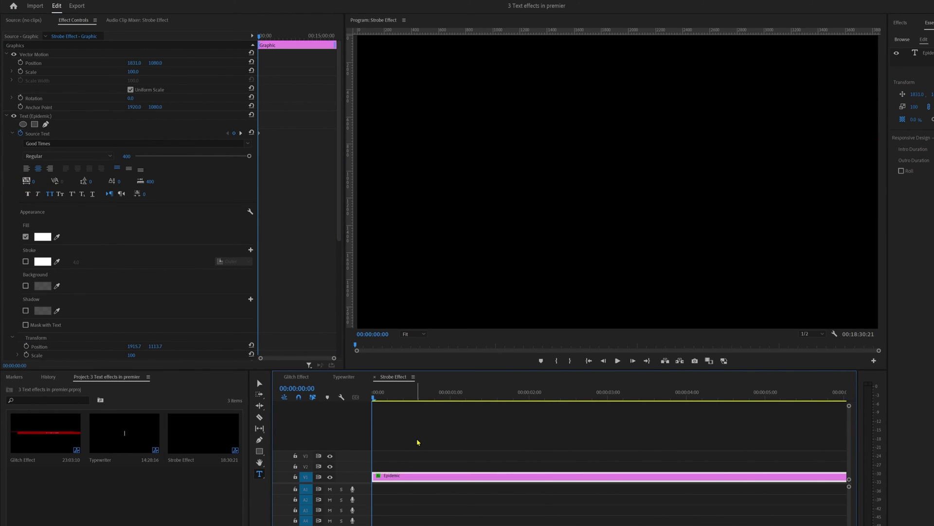
- Start animating the title's Vector Motion Scale at 00:00:00:08
click(297, 388)
text(8)
key(Return)
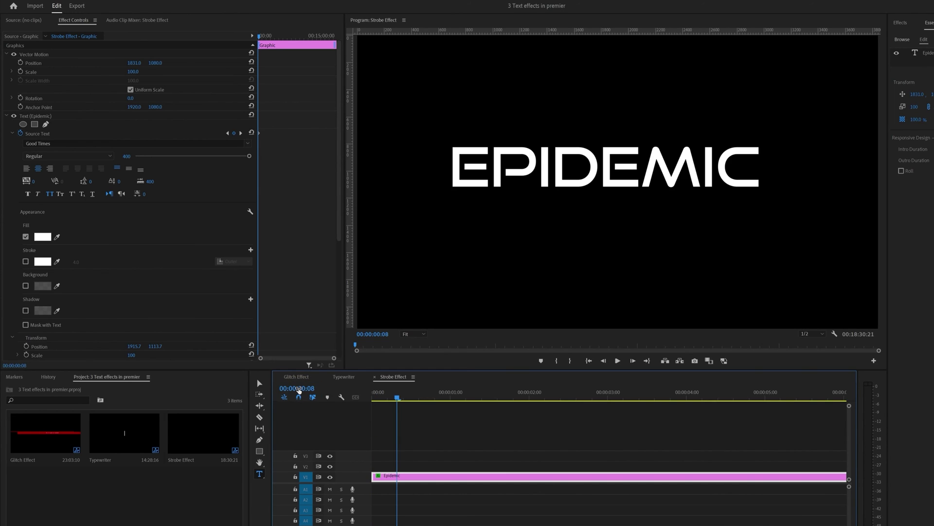
click(20, 71)
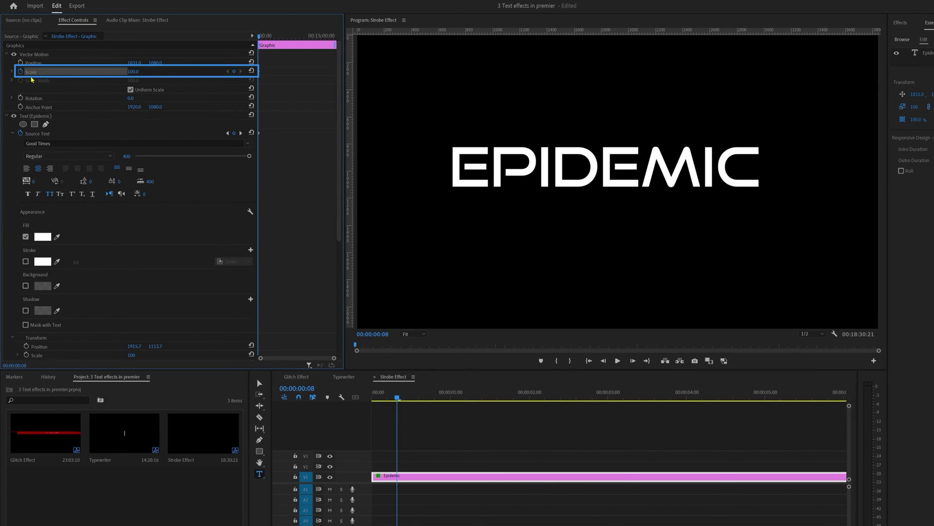
- Add Vector Motion Scale keyframes at 00:00:00:24 and 00:00:01:15
click(302, 390)
key(BackSpace)
text(+16)
key(Return)
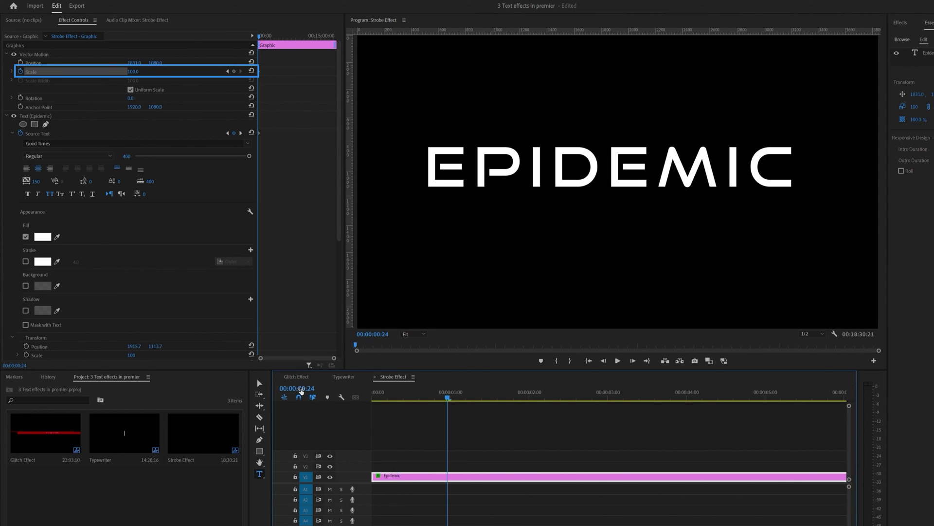
click(233, 71)
scroll(308, 144, up, 5)
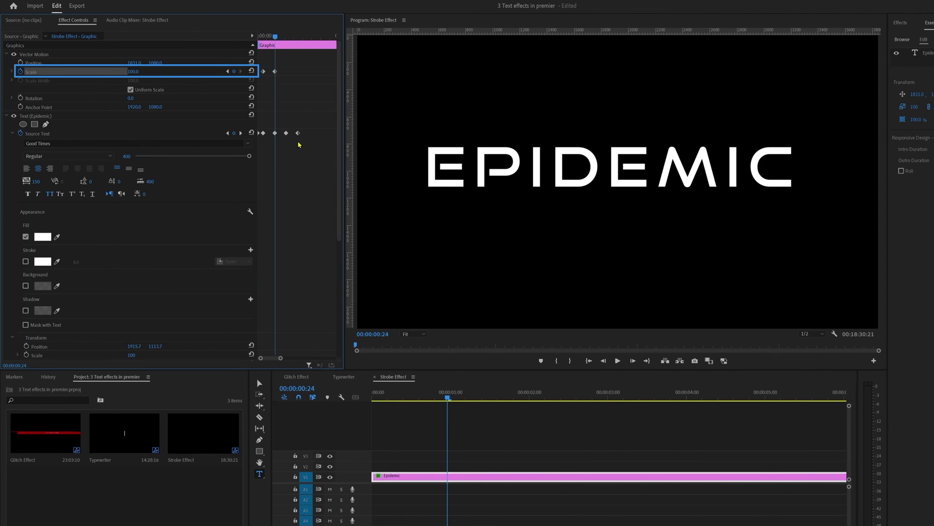
click(301, 389)
key(BackSpace)
text(+15)
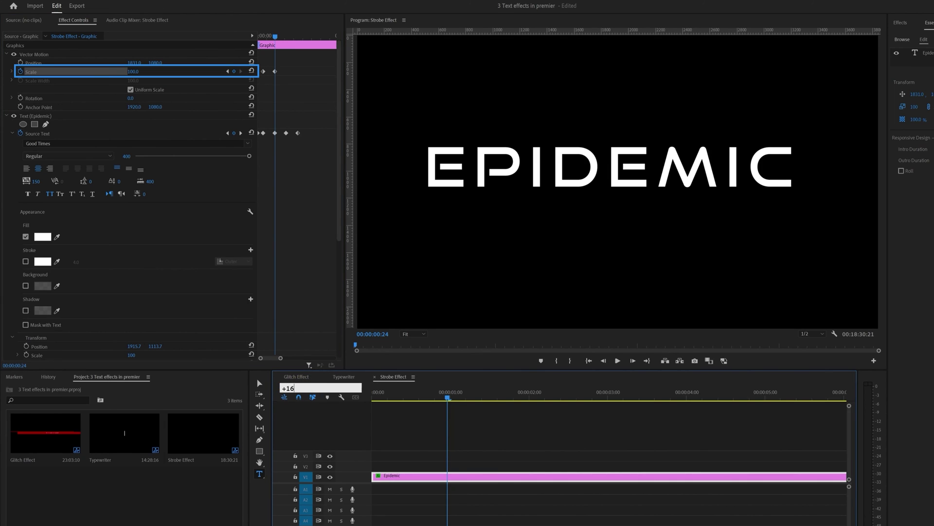
key(Return)
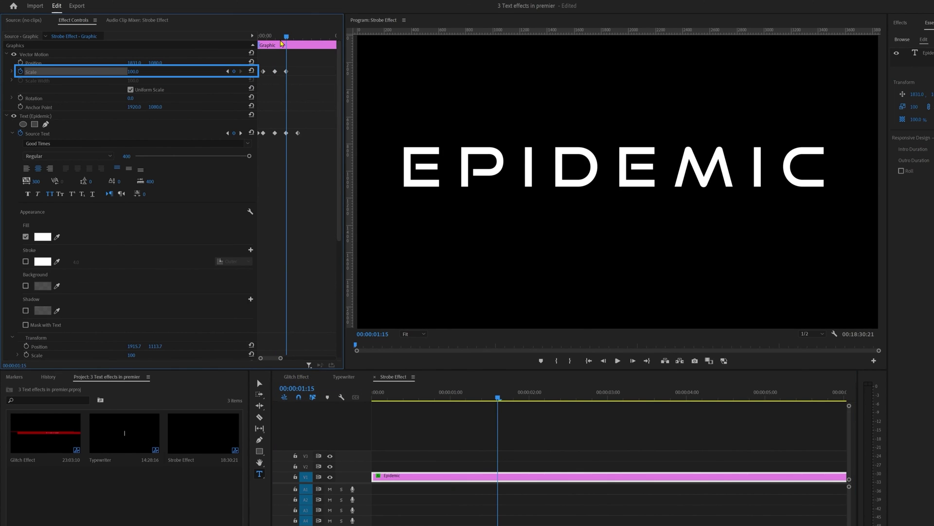
- Set the Scale keyframe at 00:00:00:24 to 85
click(276, 37)
drag(277, 39, 275, 40)
scroll(274, 42, up, 3)
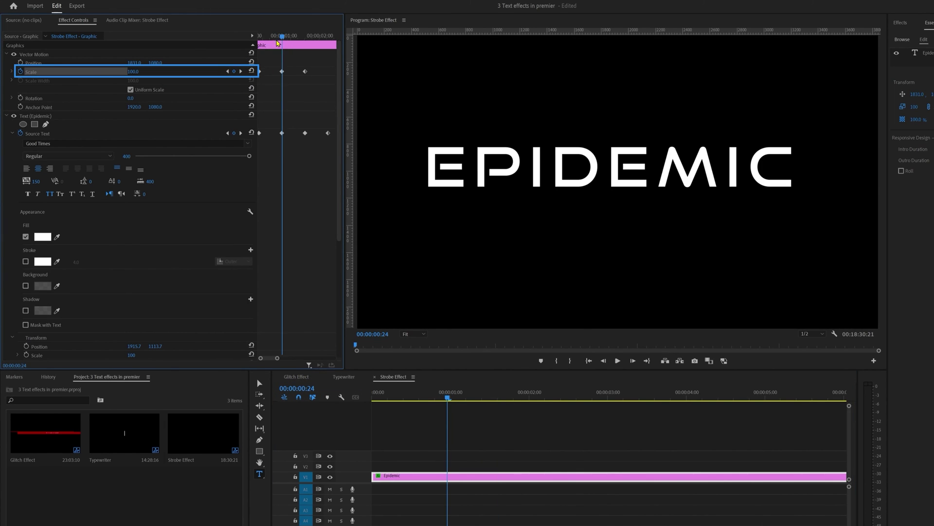
click(140, 72)
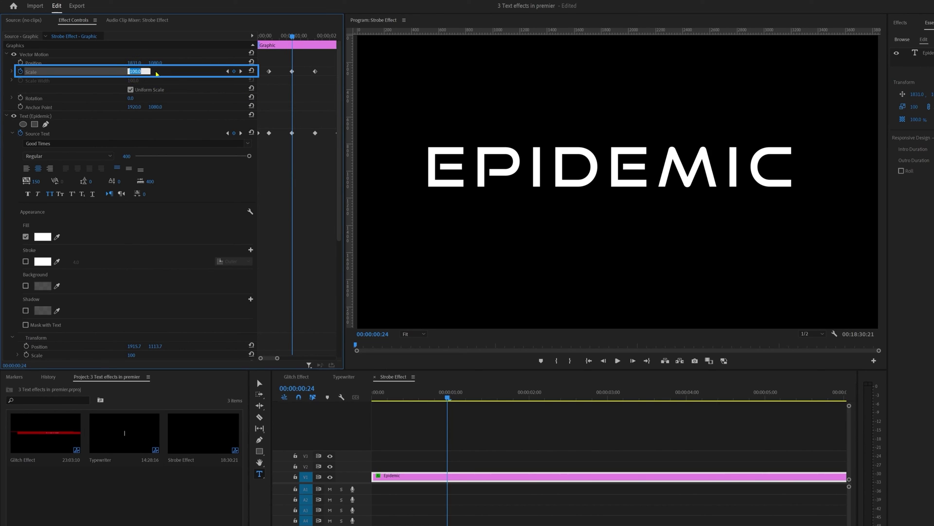
text(85)
key(Return)
- Set the Scale keyframe at 00:00:00:08 to 70
click(269, 36)
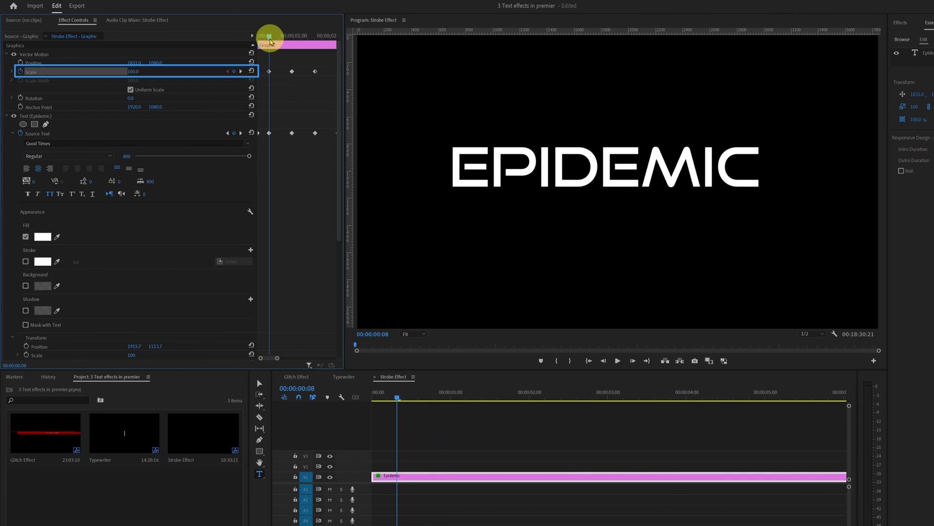
click(139, 71)
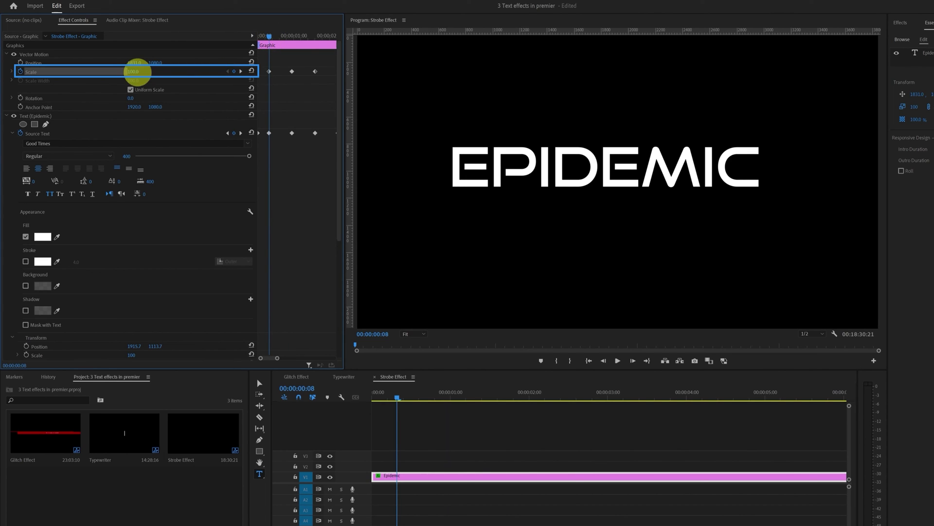
text(70)
key(Return)
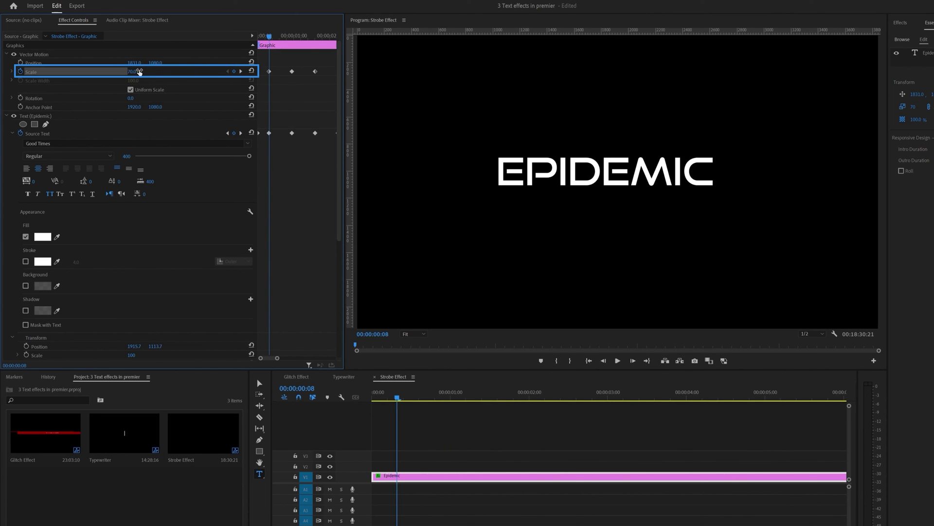
- Change the interpolation of the three Scale keyframes to Hold
drag(326, 70, 267, 82)
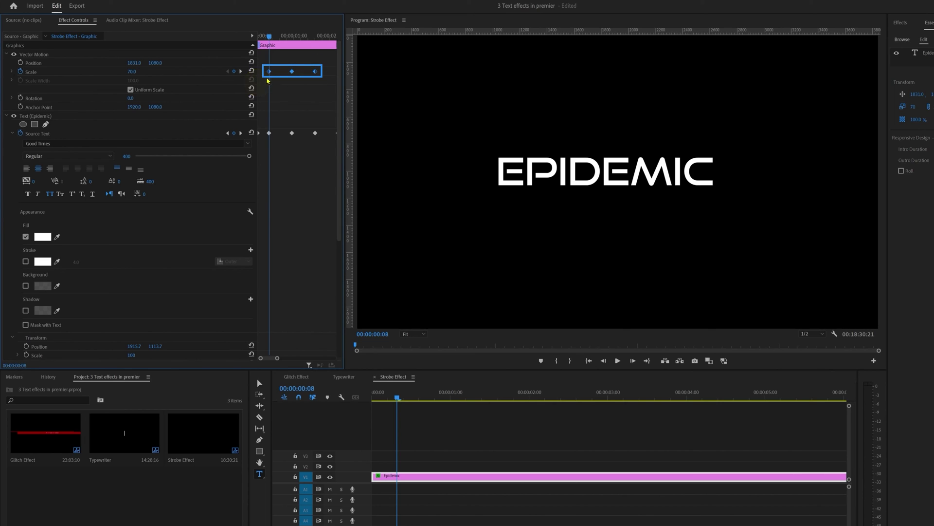
right_click(269, 72)
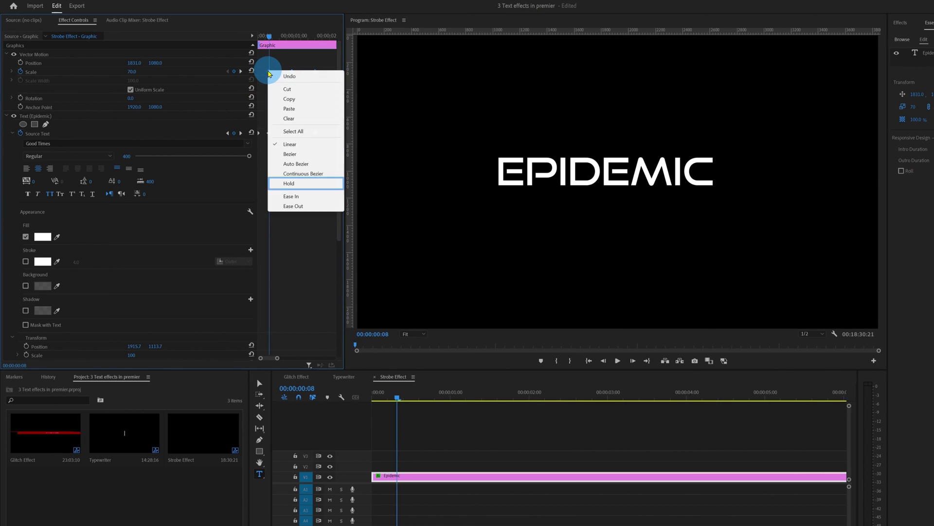
click(287, 183)
- Play the sequence from the start to check the finished strobe with its stepped tracking and scale
click(422, 433)
drag(390, 391, 336, 404)
click(432, 422)
key(space)
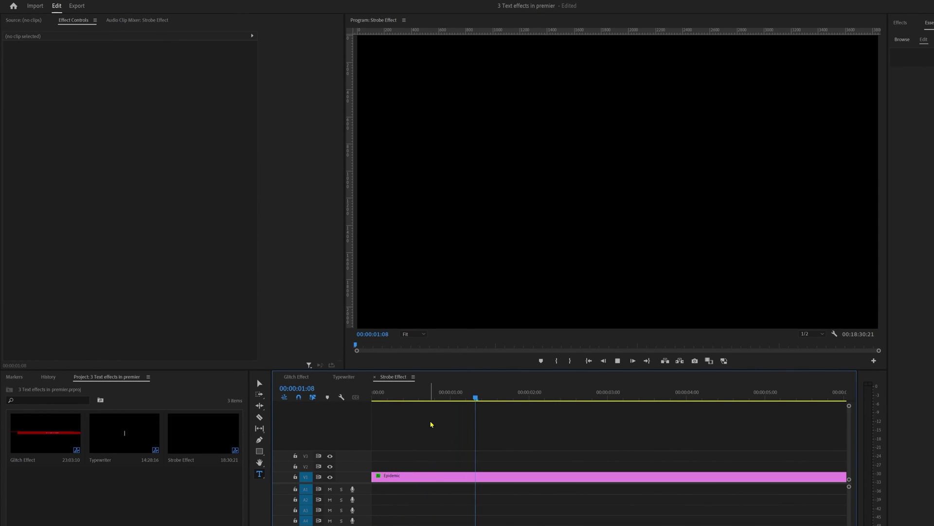